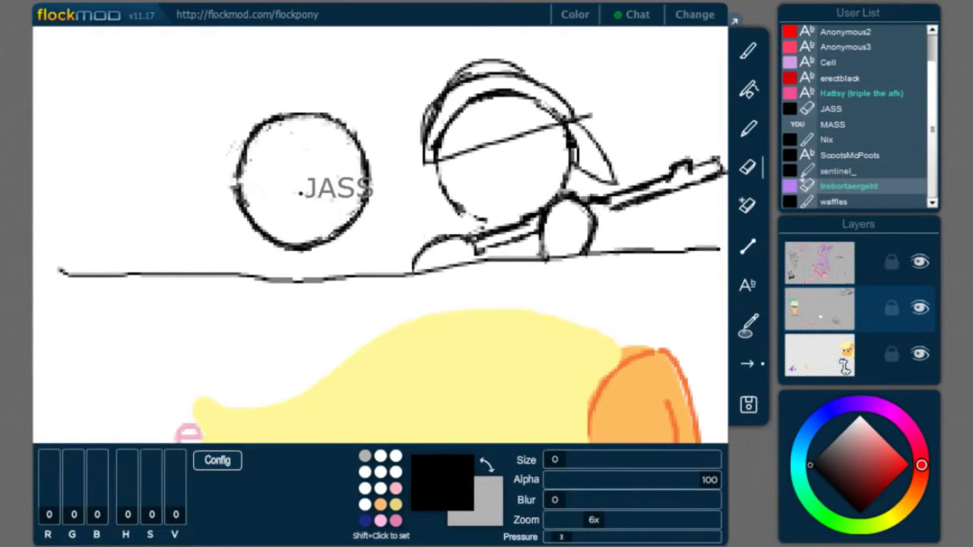
Step: Sketch the drooping ear and mane strands below the helmet of the rifle-holding pony
{"action": "scroll", "coordinate": [235, 204], "scroll_direction": "down", "scroll_amount": 3}
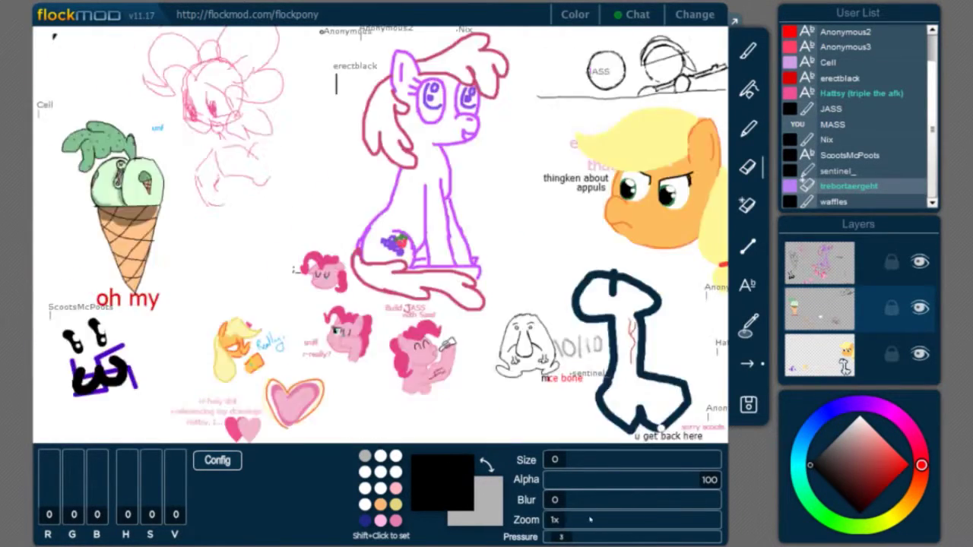
{"action": "scroll", "coordinate": [236, 204], "scroll_direction": "up", "scroll_amount": 4}
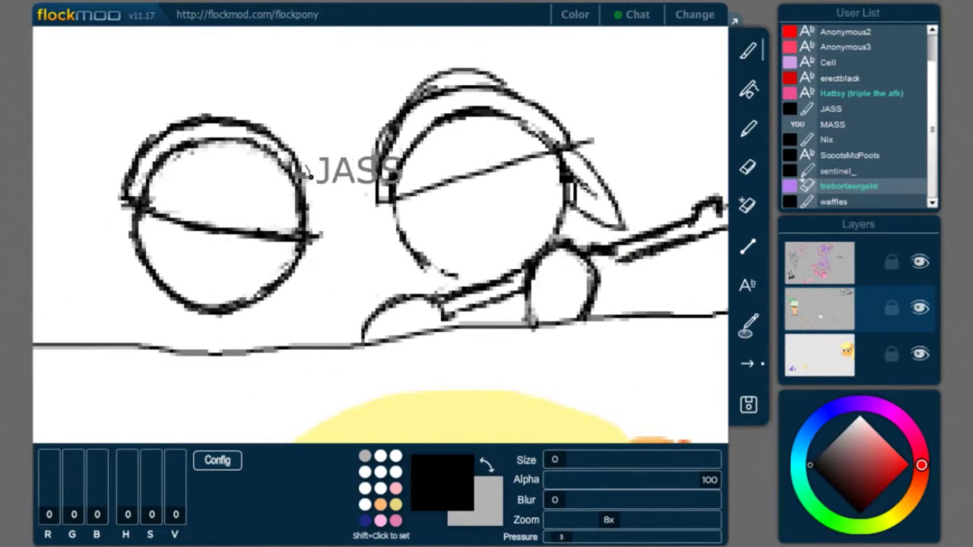
{"action": "scroll", "coordinate": [380, 235], "scroll_direction": "down", "scroll_amount": 1}
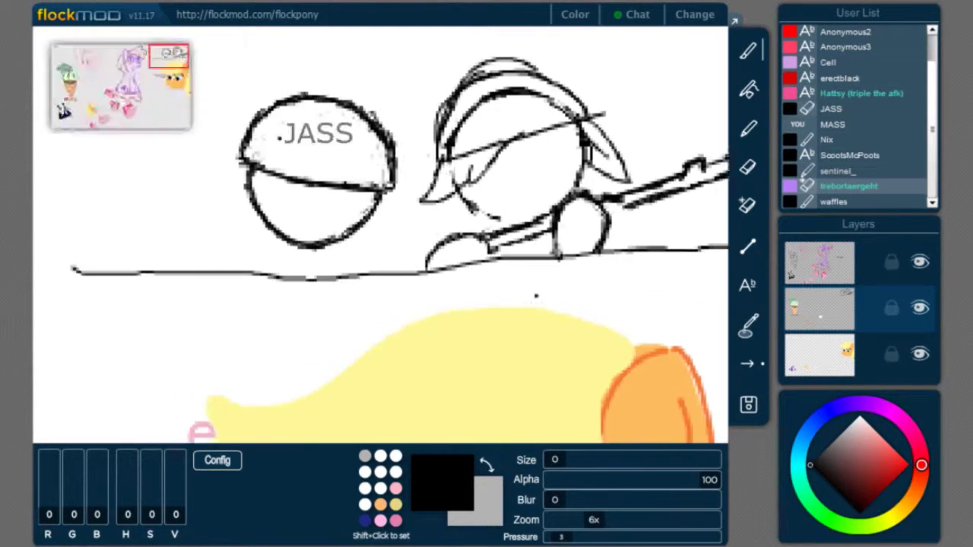
{"action": "scroll", "coordinate": [380, 236], "scroll_direction": "up", "scroll_amount": 1}
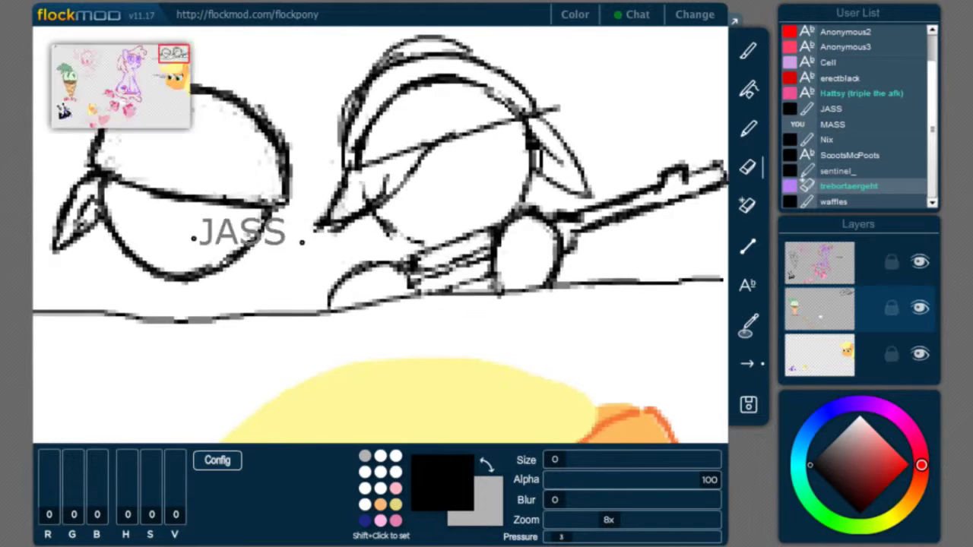
Step: Draw the rifle-holding pony's eyes, nose and mouth and add rough ground lines beneath it
{"action": "scroll", "coordinate": [380, 235], "scroll_direction": "down", "scroll_amount": 1}
{"action": "scroll", "coordinate": [380, 235], "scroll_direction": "up", "scroll_amount": 1}
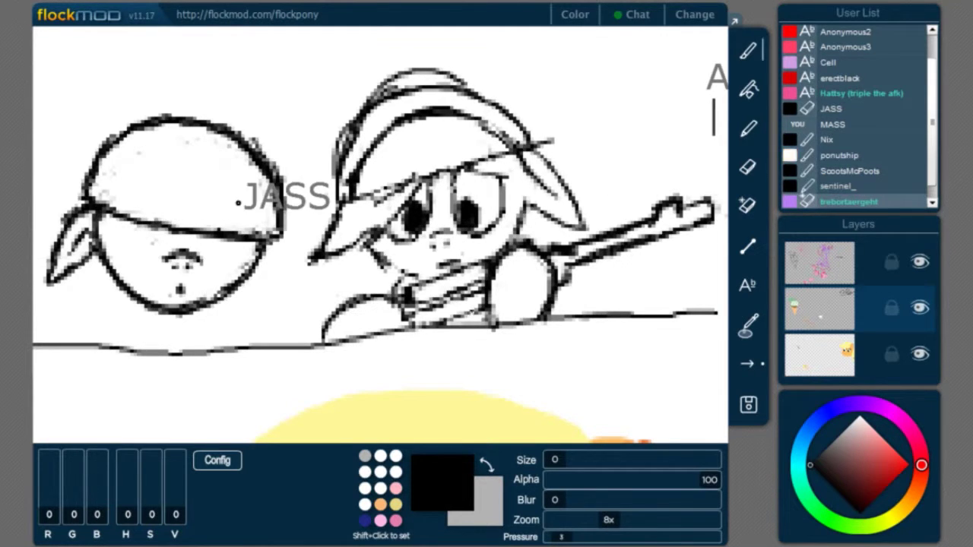
{"action": "scroll", "coordinate": [380, 234], "scroll_direction": "up", "scroll_amount": 1}
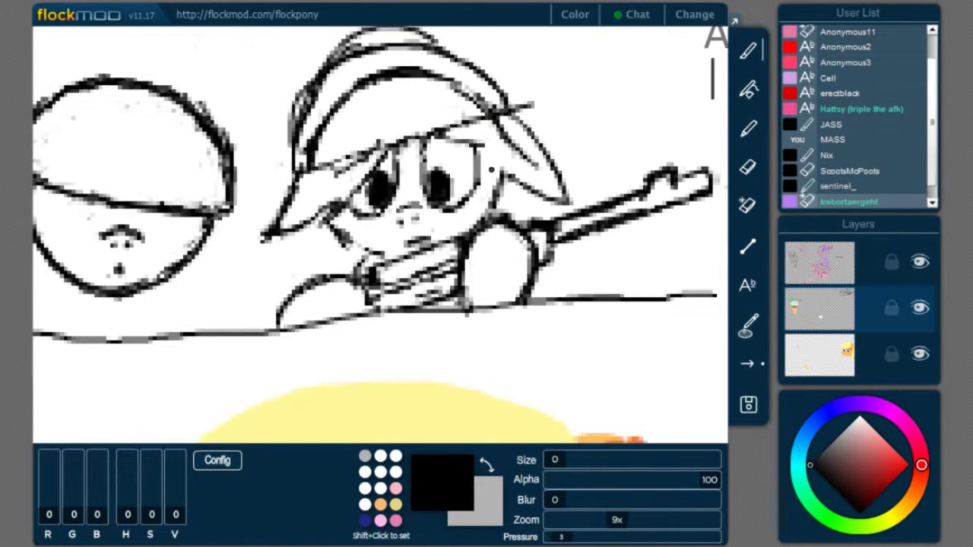
{"action": "scroll", "coordinate": [486, 305], "scroll_direction": "down", "scroll_amount": 3}
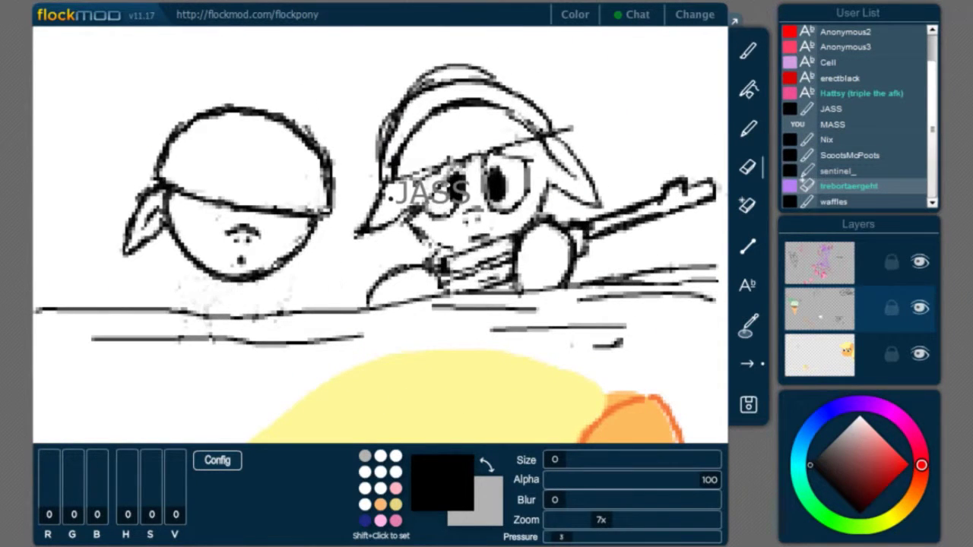
Step: Erase the rifle-holding pony's rough helmet lines and redraw the helmet with a clean dome, brim and band
{"action": "left_click", "coordinate": [819, 263]}
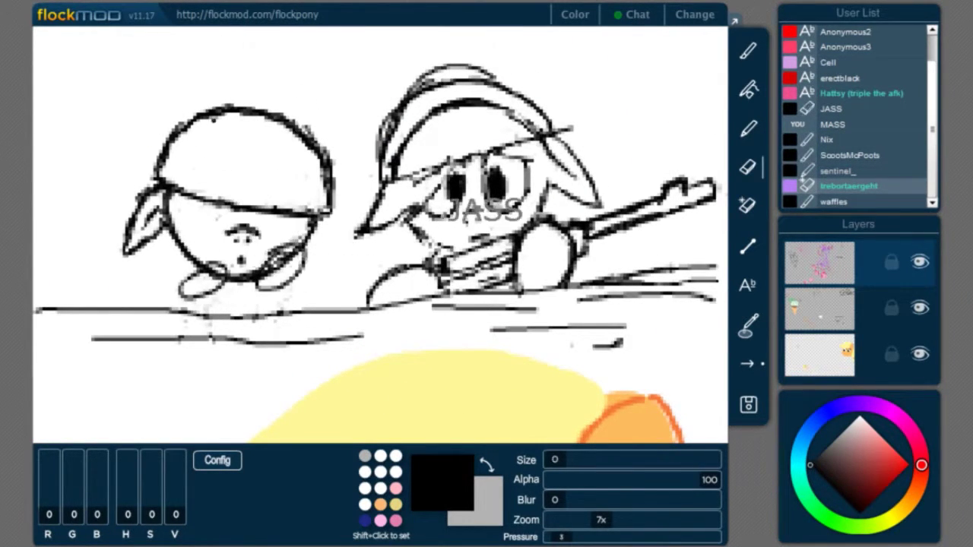
{"action": "key", "text": "e"}
{"action": "key", "text": "b"}
{"action": "left_click", "coordinate": [820, 309]}
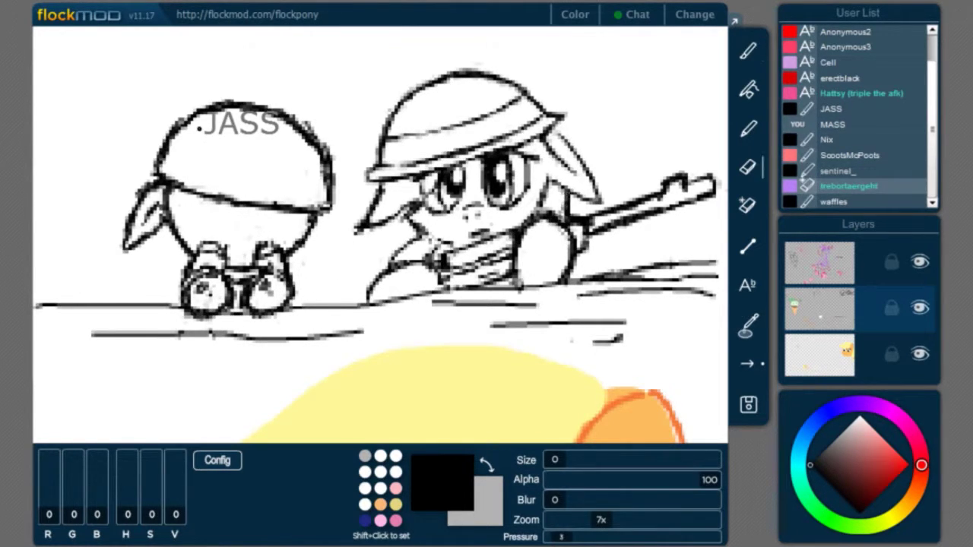
{"action": "left_click", "coordinate": [820, 263]}
{"action": "key", "text": "x"}
{"action": "left_click_drag", "start_coordinate": [180, 120], "coordinate": [233, 100]}
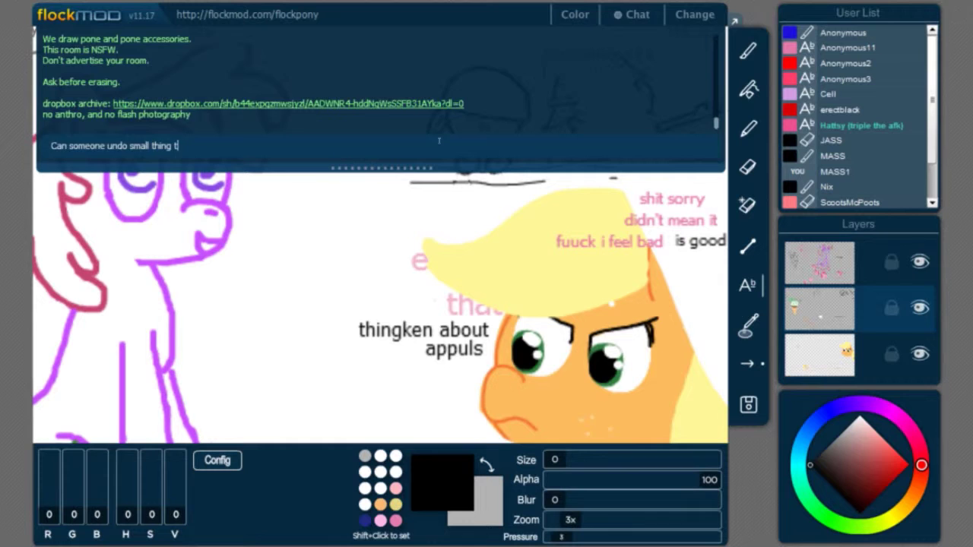
Step: Send the chat message "Can someone undo small thing top right pls"
{"action": "type", "text": "op right pls"}
{"action": "key", "text": "Return"}
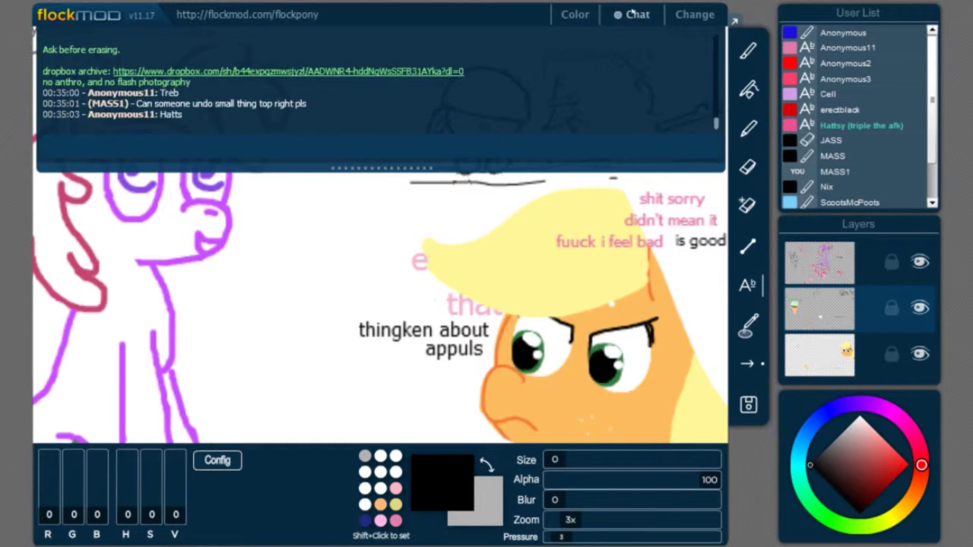
Step: Redraw the erased raised foreleg, rifle body and ground lines of the rifle-holding pony in black
{"action": "scroll", "coordinate": [459, 212], "scroll_direction": "up", "scroll_amount": 6}
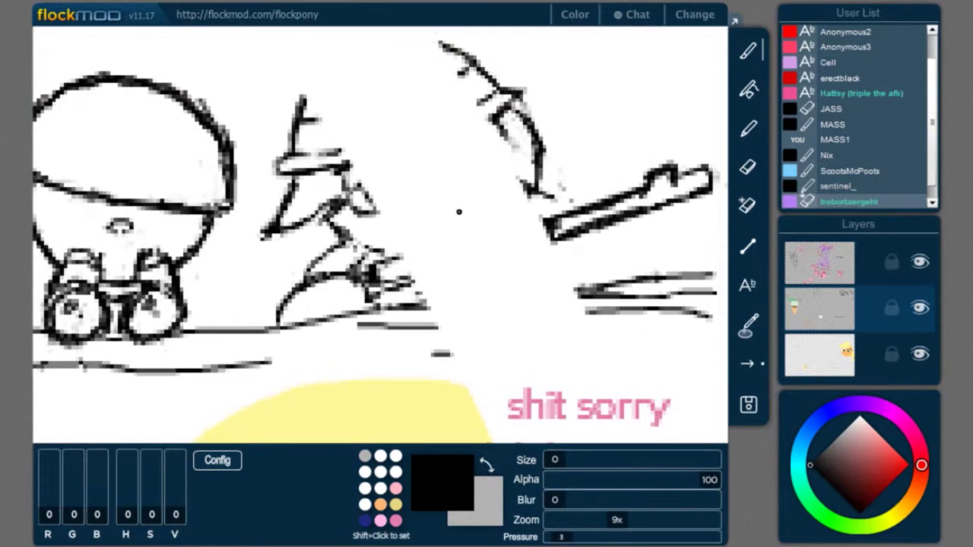
{"action": "left_click_drag", "start_coordinate": [477, 219], "coordinate": [608, 204]}
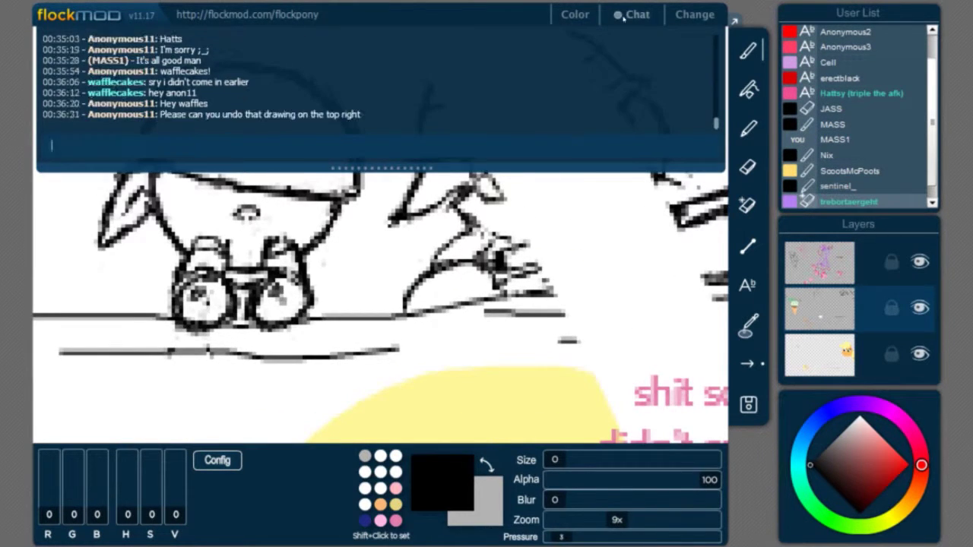
{"action": "scroll", "coordinate": [583, 372], "scroll_direction": "down", "scroll_amount": 5}
{"action": "scroll", "coordinate": [300, 278], "scroll_direction": "up", "scroll_amount": 4}
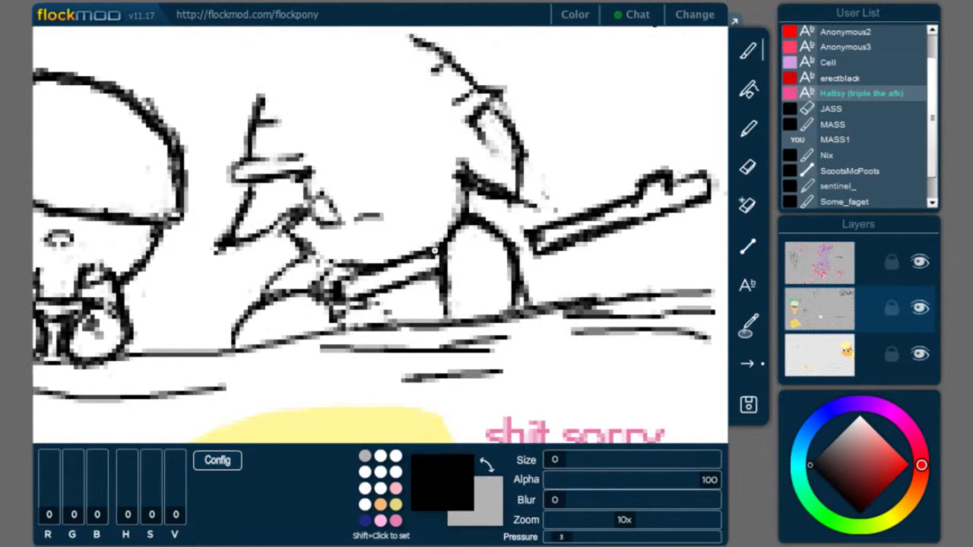
Step: Redraw the erased helmet's domed outline and curved brim over the rifle-holding pony's head
{"action": "mouse_move", "coordinate": [466, 100]}
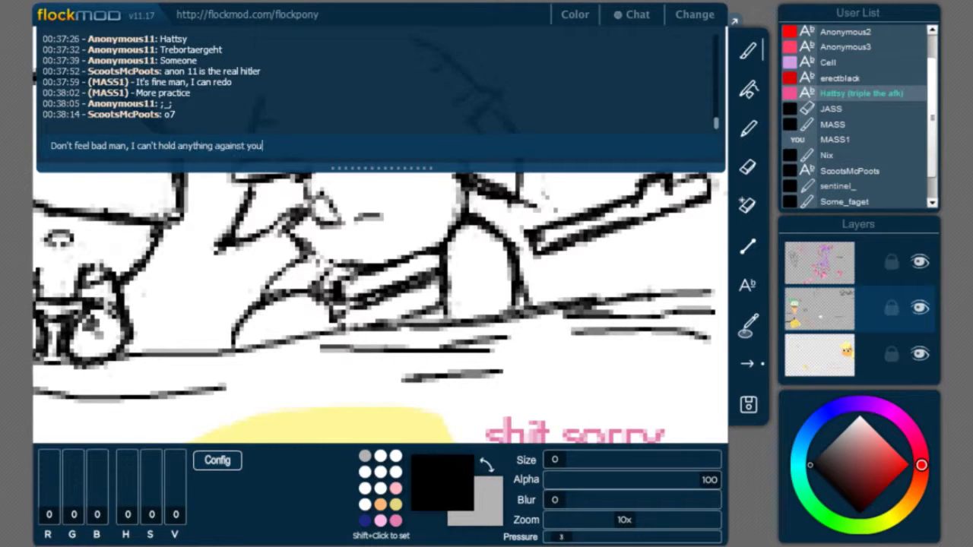
{"action": "scroll", "coordinate": [426, 243], "scroll_direction": "down", "scroll_amount": 2}
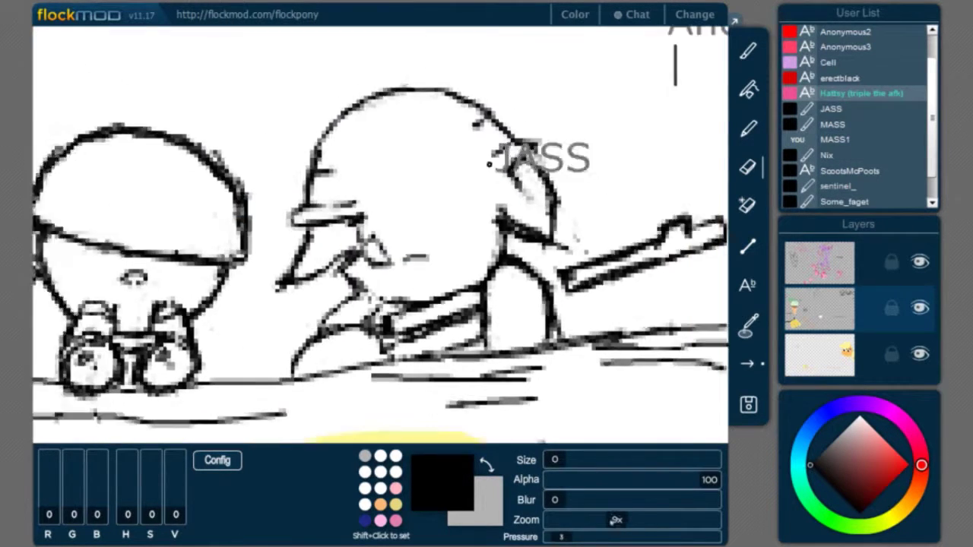
{"action": "right_click", "coordinate": [862, 156]}
{"action": "key", "text": "Escape"}
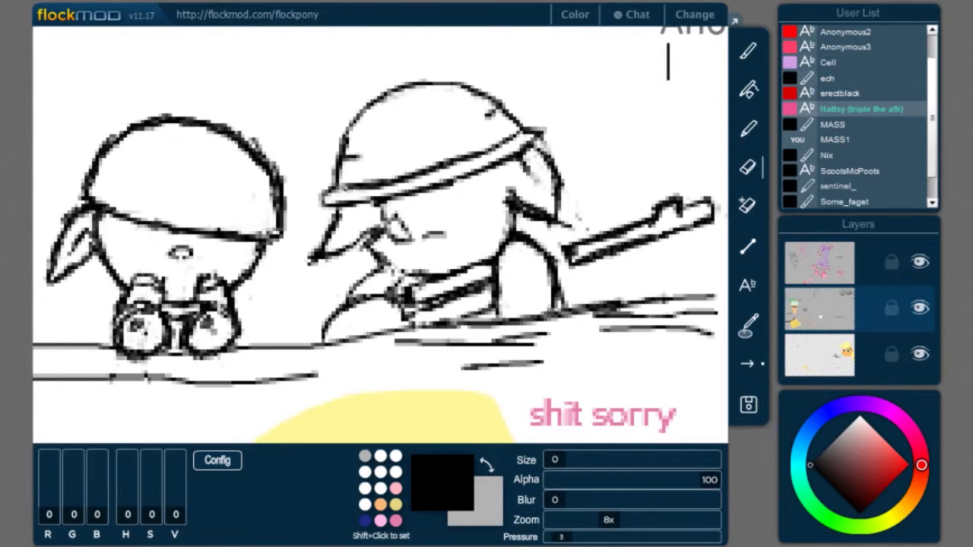
Step: Add the helmet band and redraw the rifle-holding pony's face with dark-pupilled eyes and a small mouth
{"action": "key", "text": "e"}
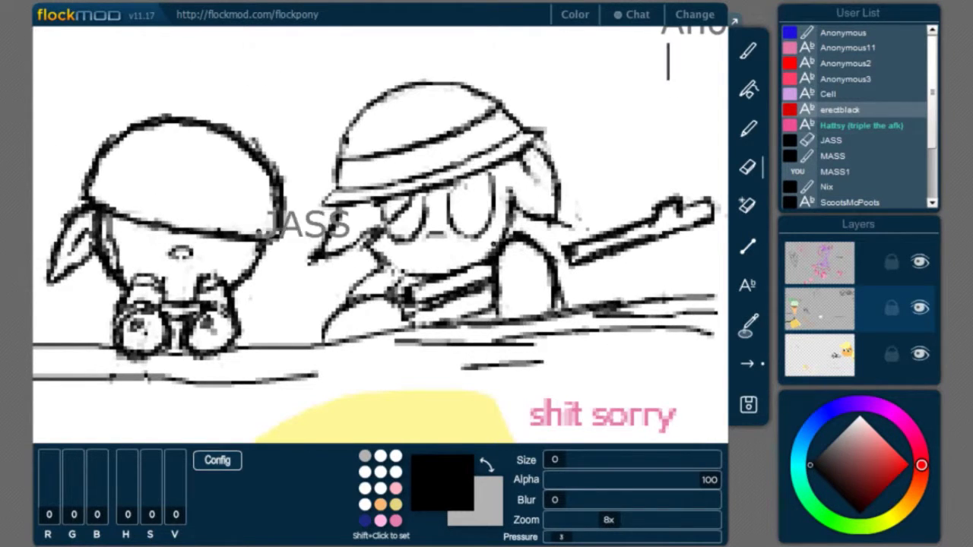
{"action": "key", "text": "e"}
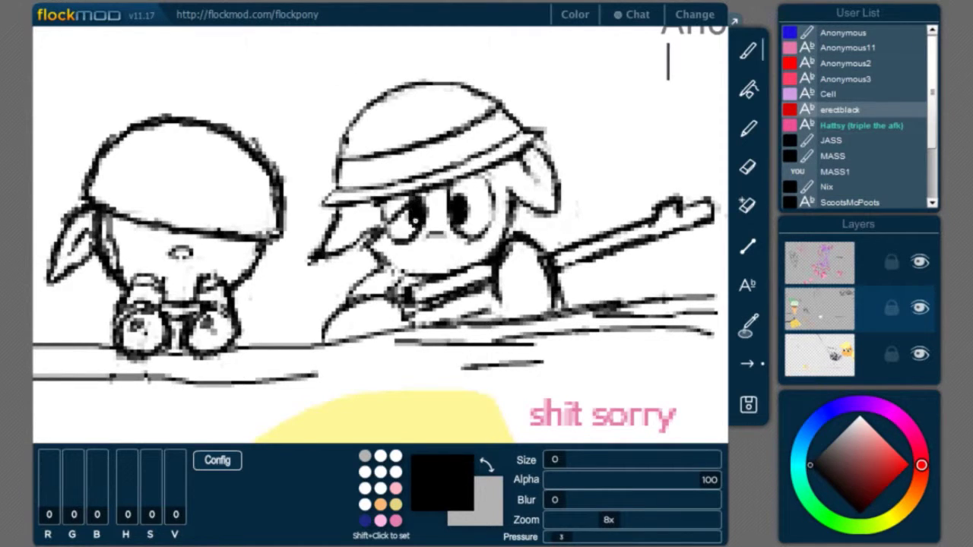
{"action": "key", "text": "b"}
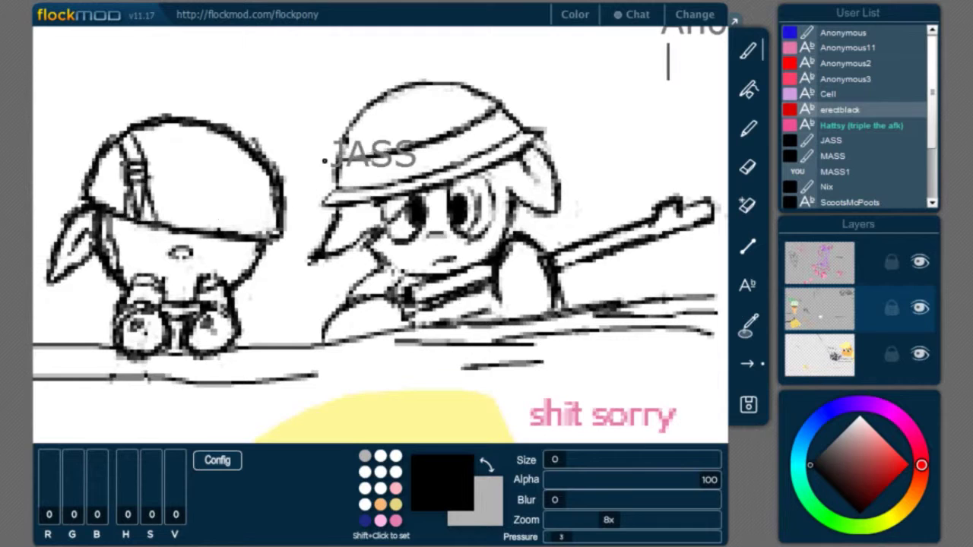
{"action": "mouse_move", "coordinate": [576, 14]}
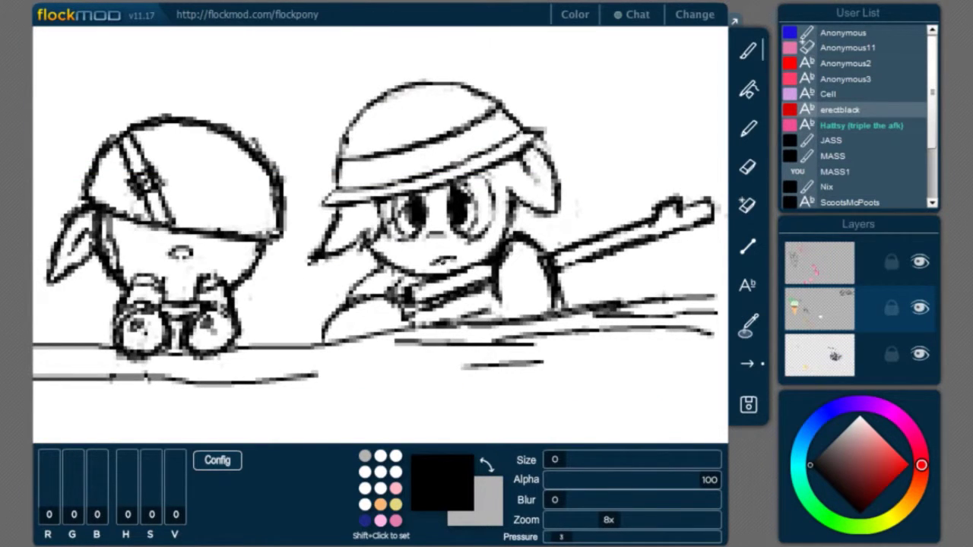
Step: Refine the rifle-holding pony's eyes with highlights and finish its nostrils, open mouth and rounded front hoof
{"action": "key", "text": "e"}
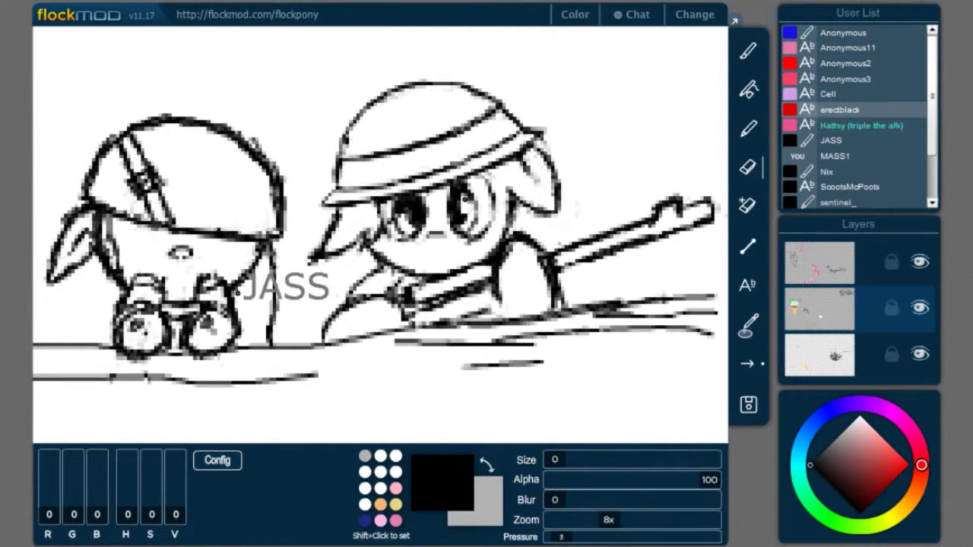
{"action": "key", "text": "b"}
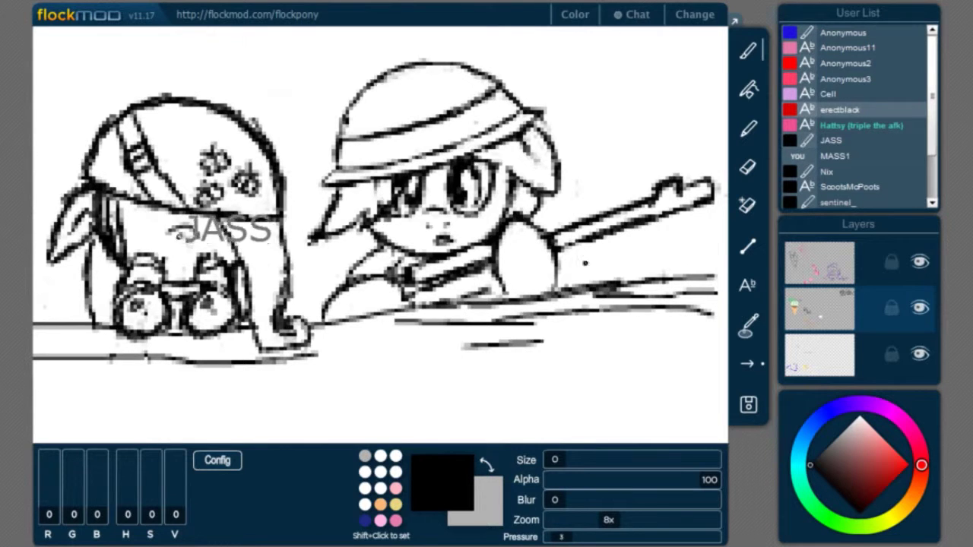
{"action": "left_click", "coordinate": [616, 520]}
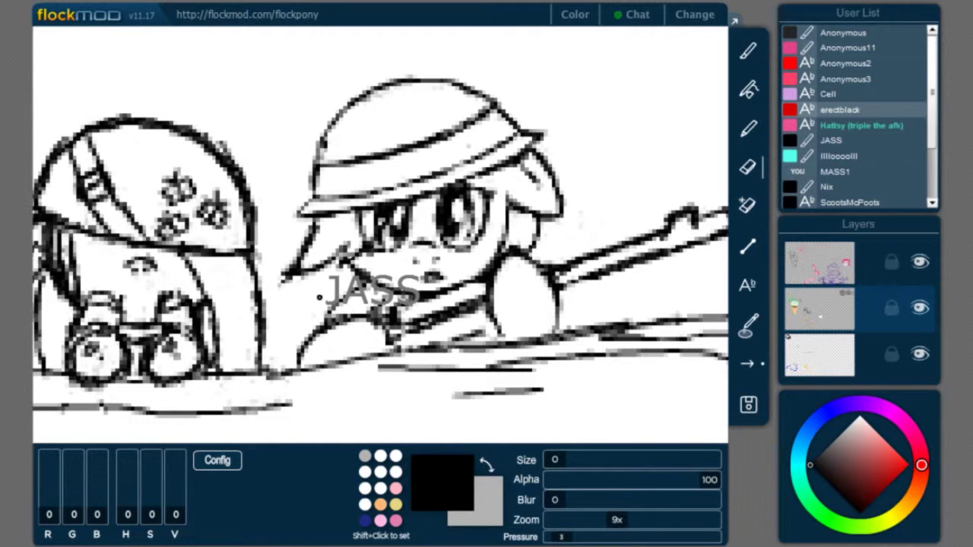
{"action": "scroll", "coordinate": [266, 44], "scroll_direction": "down", "scroll_amount": 3}
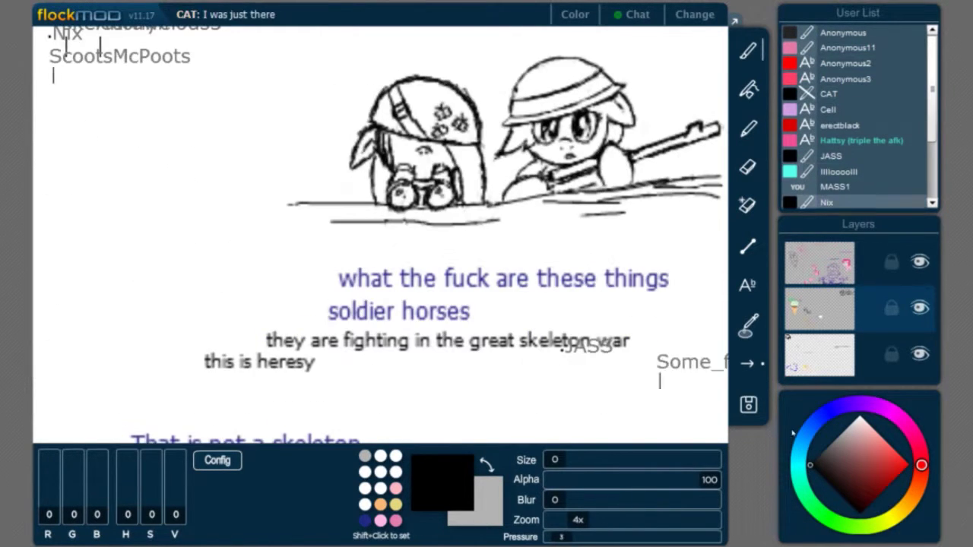
{"action": "scroll", "coordinate": [266, 43], "scroll_direction": "up", "scroll_amount": 3}
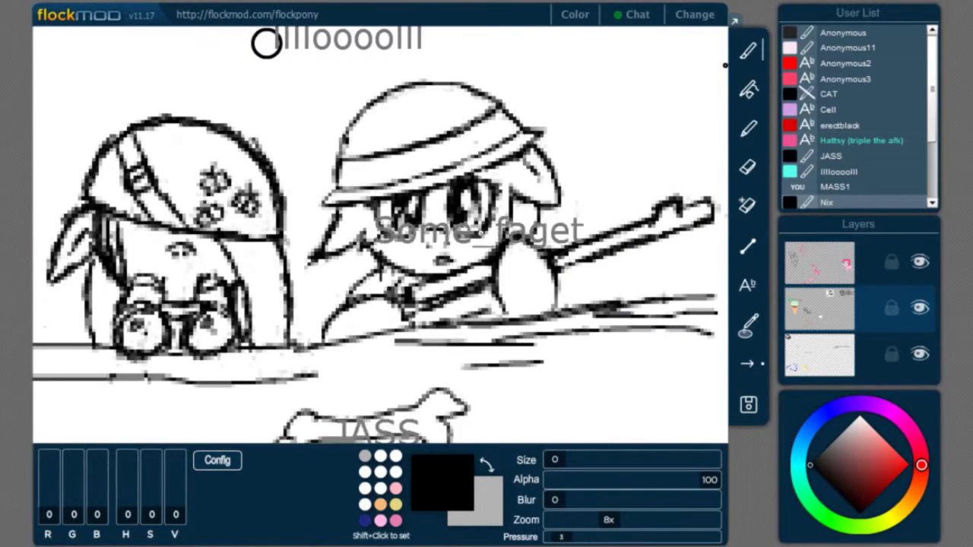
Step: Paint both hooves of the rifle-holding pony light blue (RGB 186, 233, 255) on the lowest layer
{"action": "left_click_drag", "start_coordinate": [608, 520], "coordinate": [581, 535]}
{"action": "scroll", "coordinate": [462, 392], "scroll_direction": "up", "scroll_amount": 3}
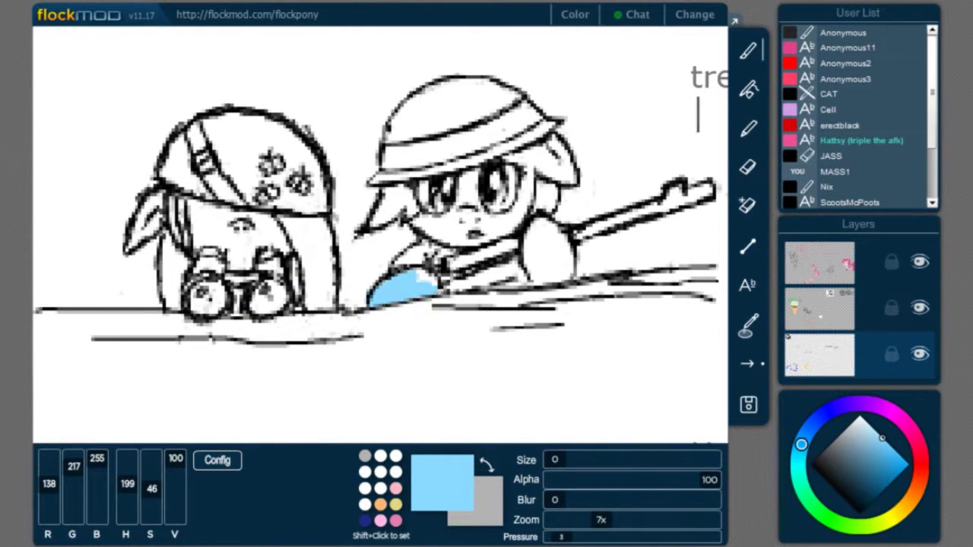
{"action": "scroll", "coordinate": [685, 144], "scroll_direction": "down", "scroll_amount": 4}
{"action": "scroll", "coordinate": [646, 221], "scroll_direction": "up", "scroll_amount": 2}
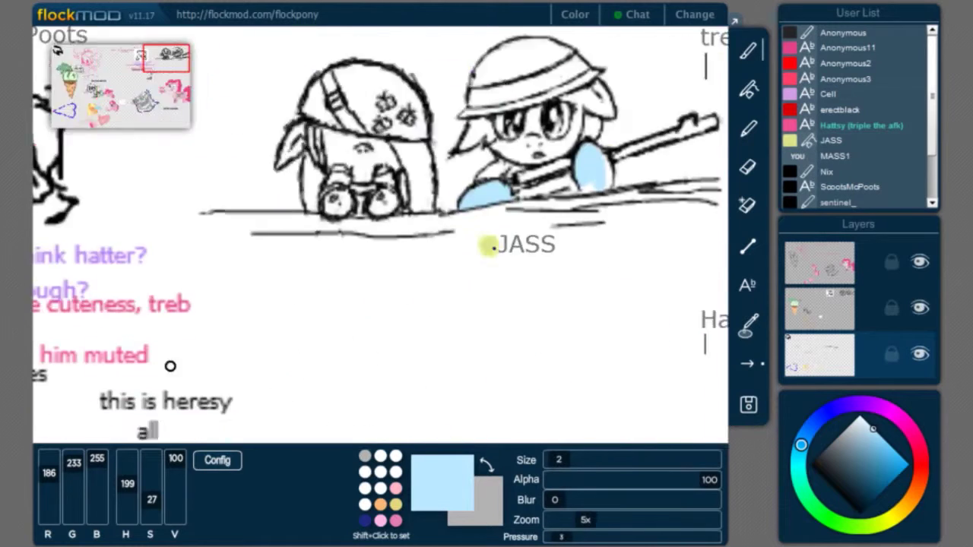
{"action": "scroll", "coordinate": [525, 190], "scroll_direction": "up", "scroll_amount": 2}
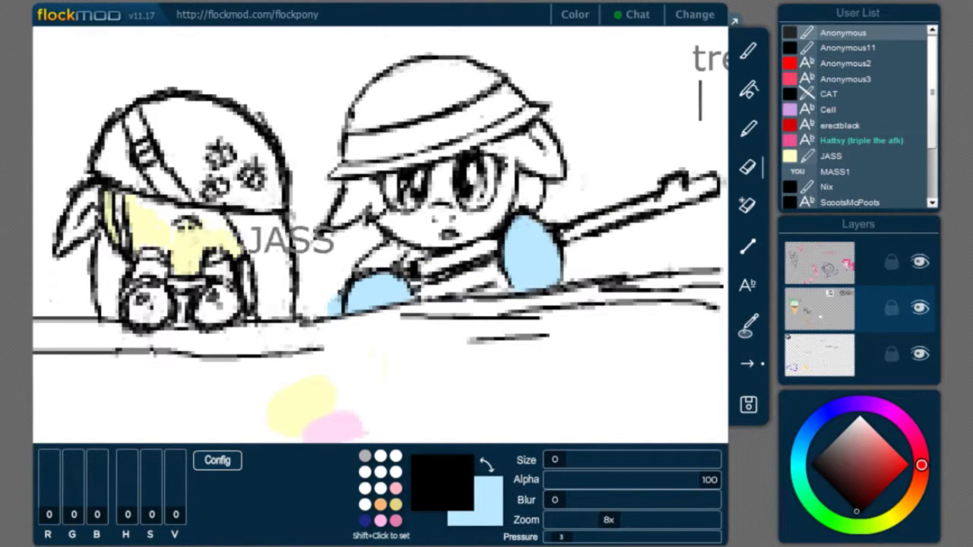
Step: Fill the rifle-holding pony's base colours: light-blue face and ear, orange and yellow mane, grey-green helmet (RGB 180, 197, 173)
{"action": "mouse_move", "coordinate": [426, 190]}
{"action": "left_mouse_down"}
{"action": "mouse_move", "coordinate": [487, 213]}
{"action": "mouse_move", "coordinate": [479, 137]}
{"action": "left_mouse_up"}
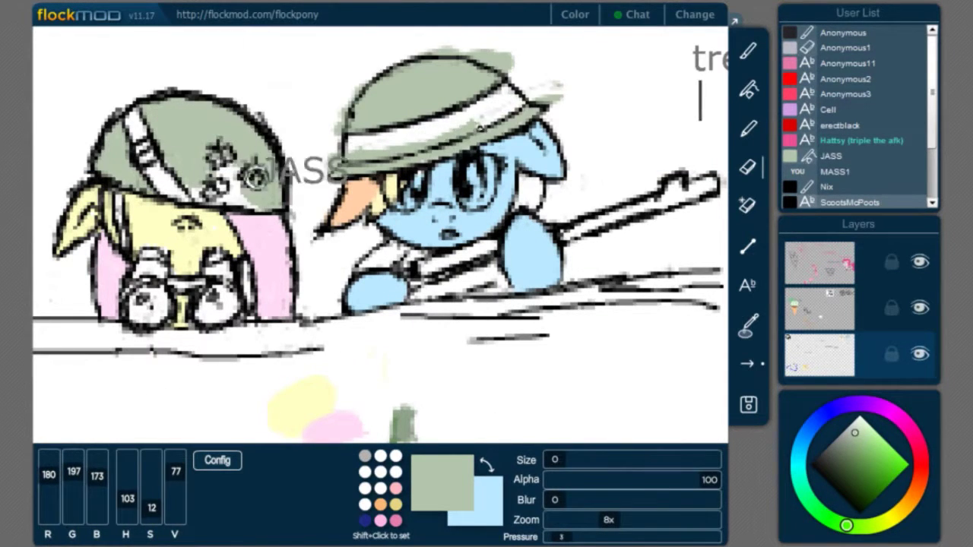
{"action": "scroll", "coordinate": [677, 99], "scroll_direction": "down", "scroll_amount": 3}
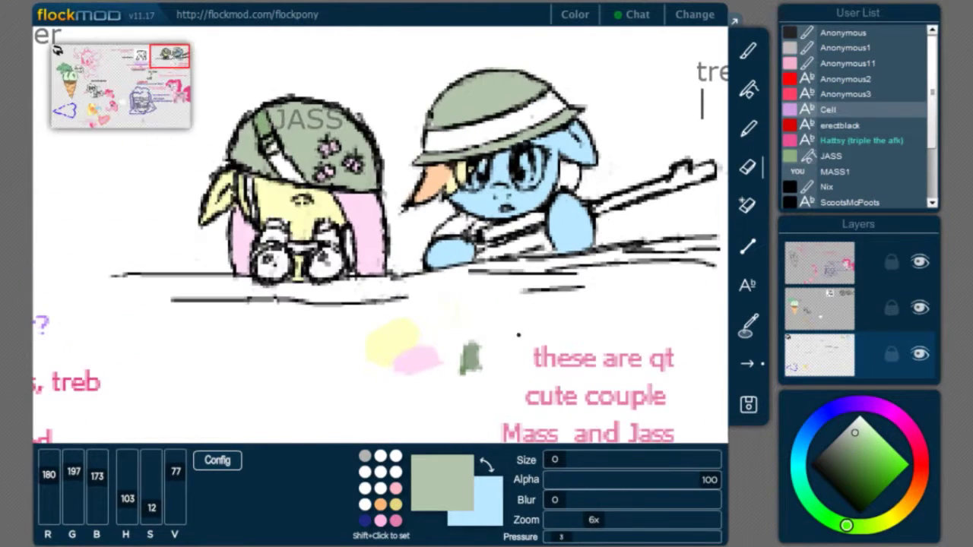
Step: Paint the helmet band pale pinkish beige (RGB 223, 205, 199) on the lowest layer and restore the grey-green dome around it
{"action": "scroll", "coordinate": [661, 205], "scroll_direction": "up", "scroll_amount": 3}
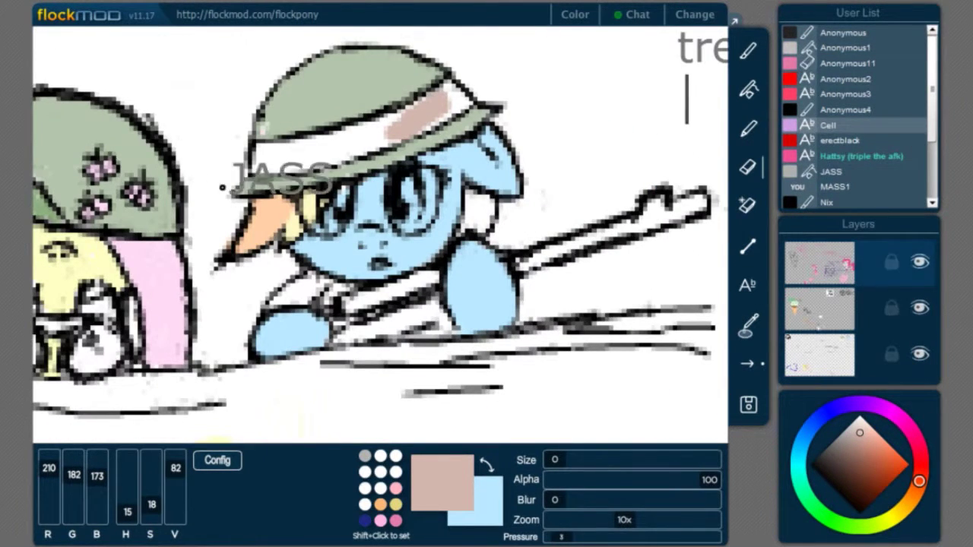
{"action": "left_click_drag", "start_coordinate": [370, 137], "coordinate": [460, 178]}
{"action": "left_click", "coordinate": [461, 178], "text": "alt"}
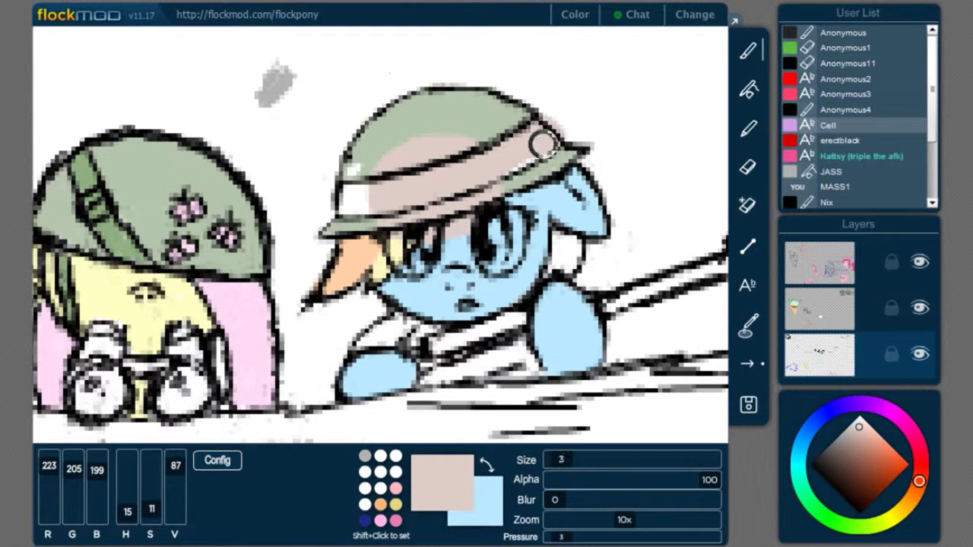
{"action": "left_click", "coordinate": [356, 175], "text": "alt"}
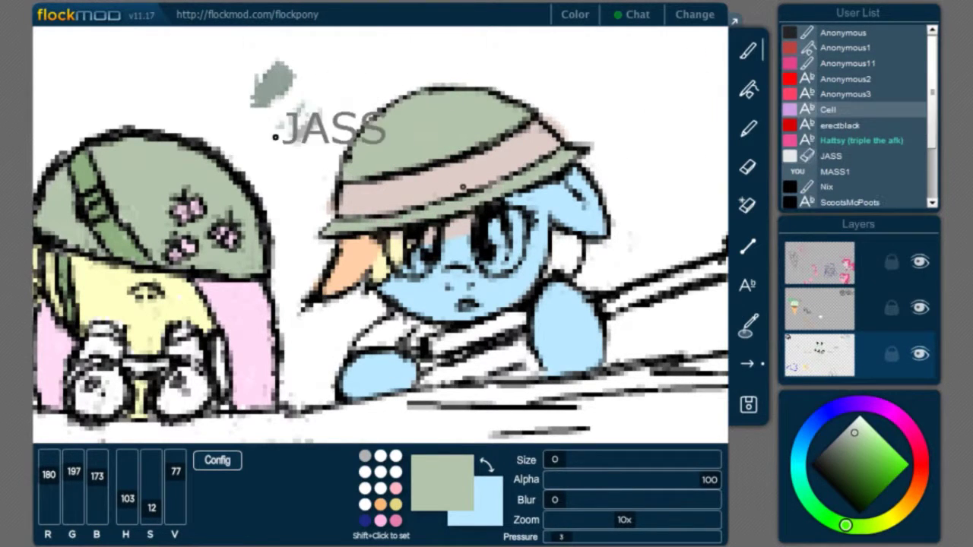
Step: Sample the blue, yellow and orange already on the face and mane and touch up the beige spill below the helmet brim
{"action": "left_click", "coordinate": [433, 243], "text": "alt"}
{"action": "left_click", "coordinate": [387, 254], "text": "alt"}
{"action": "left_click", "coordinate": [357, 259], "text": "alt"}
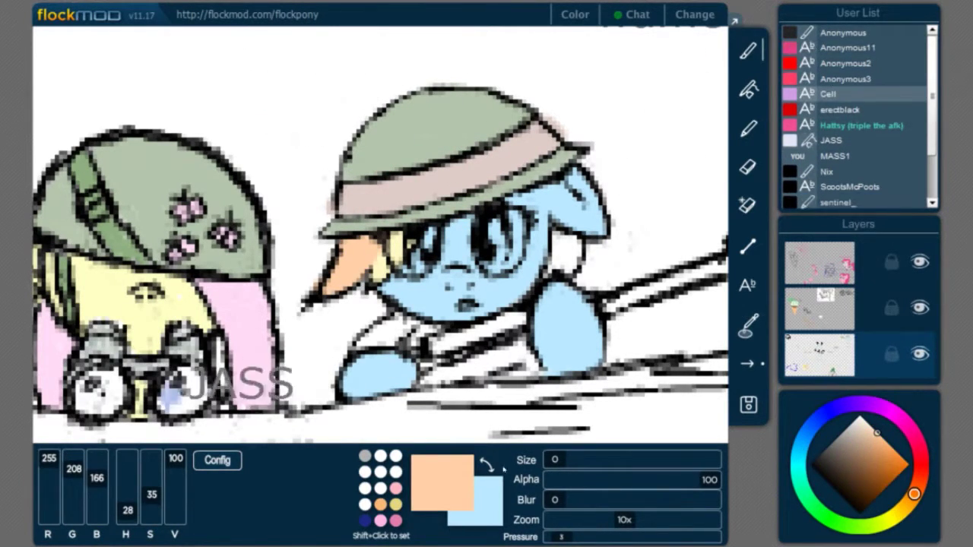
Step: Colour the rifle-holding pony's irises pink (RGB 255, 178, 223) and the mane section above the left hoof light green (RGB 171, 227, 168)
{"action": "scroll", "coordinate": [357, 259], "scroll_direction": "down", "scroll_amount": 2}
{"action": "left_click", "coordinate": [308, 263], "text": "alt"}
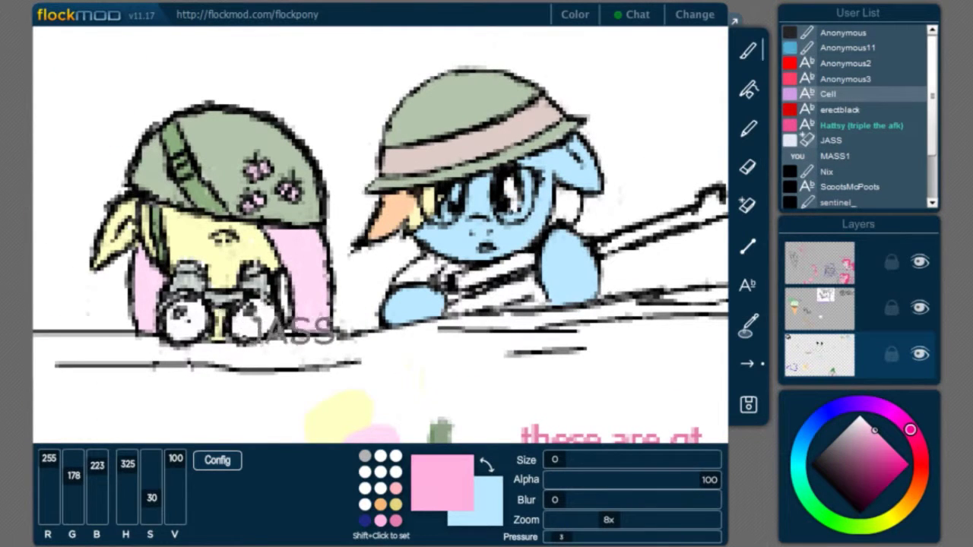
{"action": "left_click", "coordinate": [415, 273], "text": "alt"}
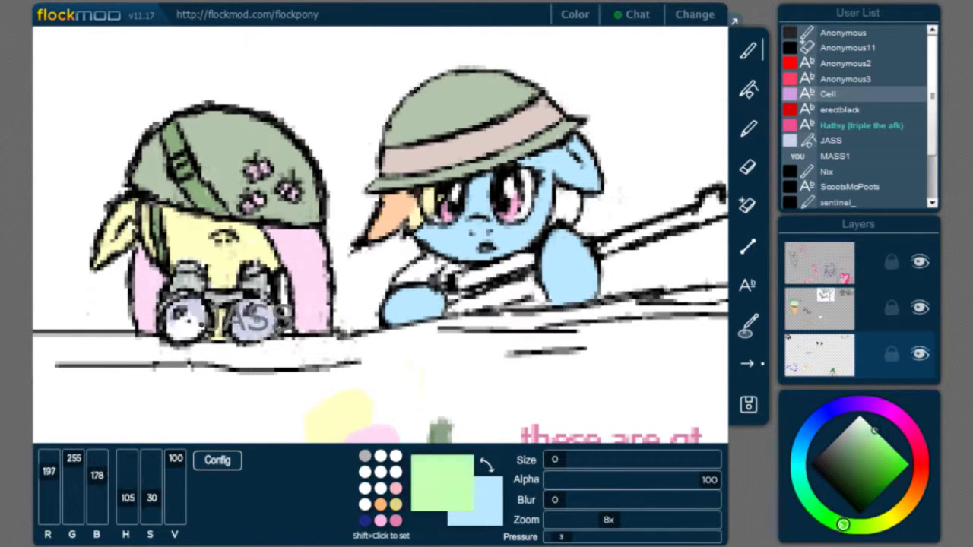
{"action": "left_click", "coordinate": [384, 346], "text": "alt"}
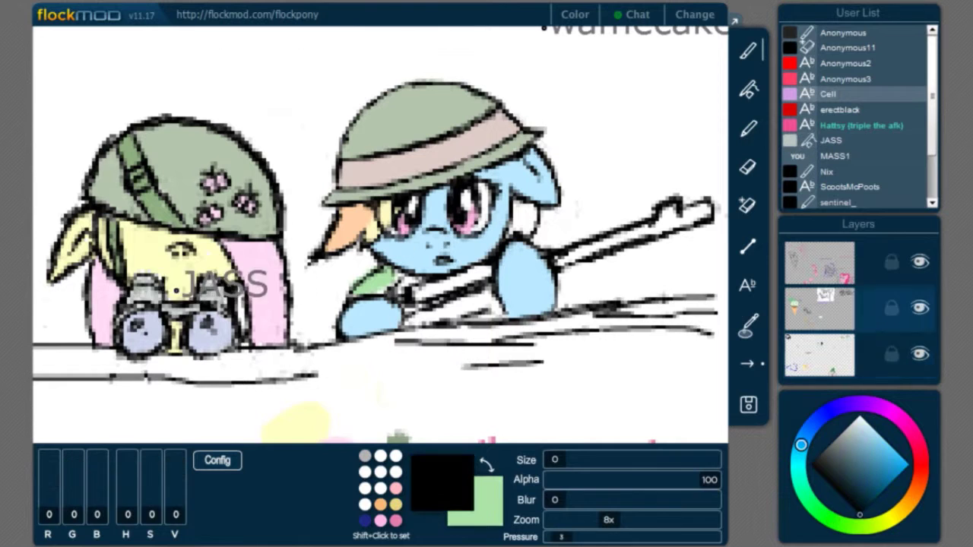
{"action": "left_click", "coordinate": [426, 251], "text": "alt"}
{"action": "left_click", "coordinate": [377, 283], "text": "alt"}
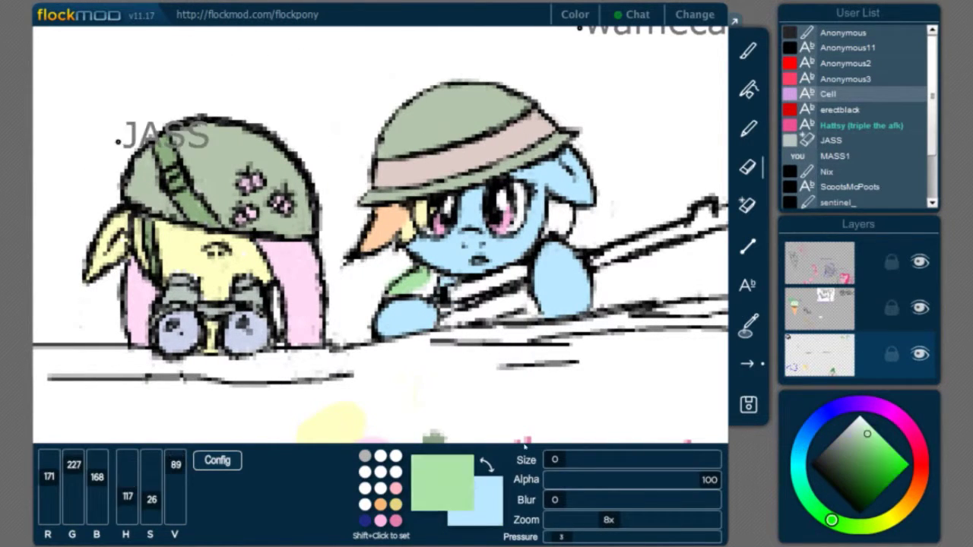
Step: Fill the remaining mane sections beside the green and behind the ear with blue and lilac (RGB 214, 186, 252) on the lowest layer
{"action": "left_click", "coordinate": [206, 327], "text": "alt"}
{"action": "left_click", "coordinate": [403, 278], "text": "alt"}
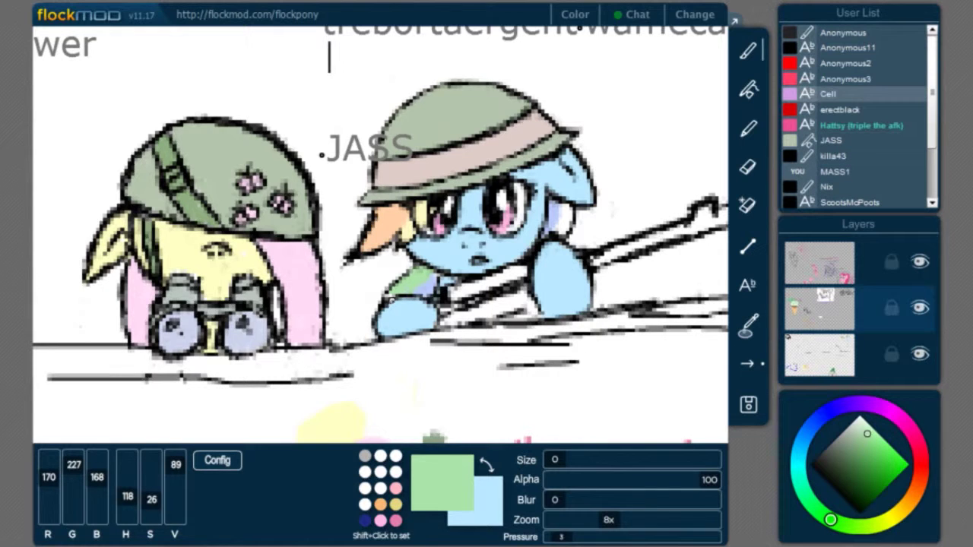
{"action": "left_click", "coordinate": [820, 355]}
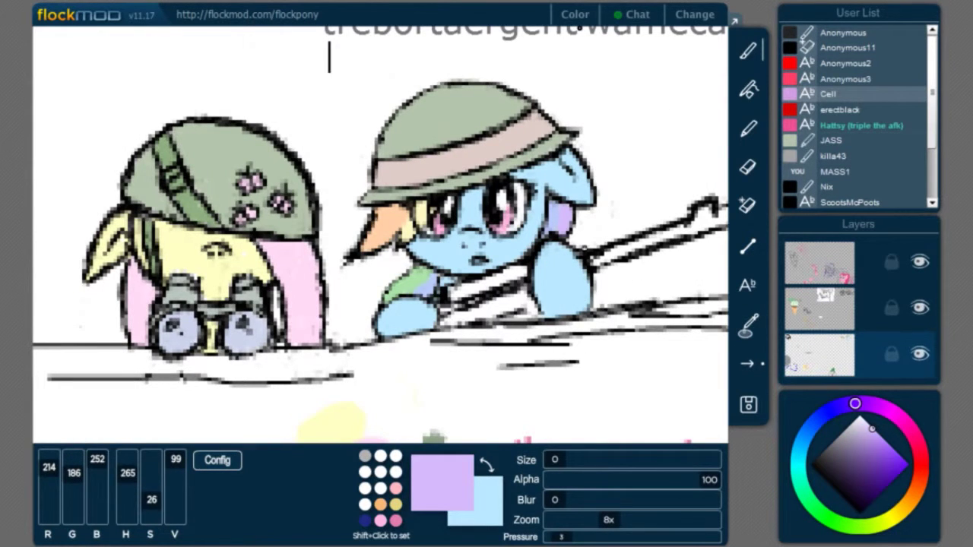
Step: Colour the rifle's barrel grey and its wooden stock light brown (RGB 193, 158, 140)
{"action": "left_click", "coordinate": [690, 57], "text": "alt"}
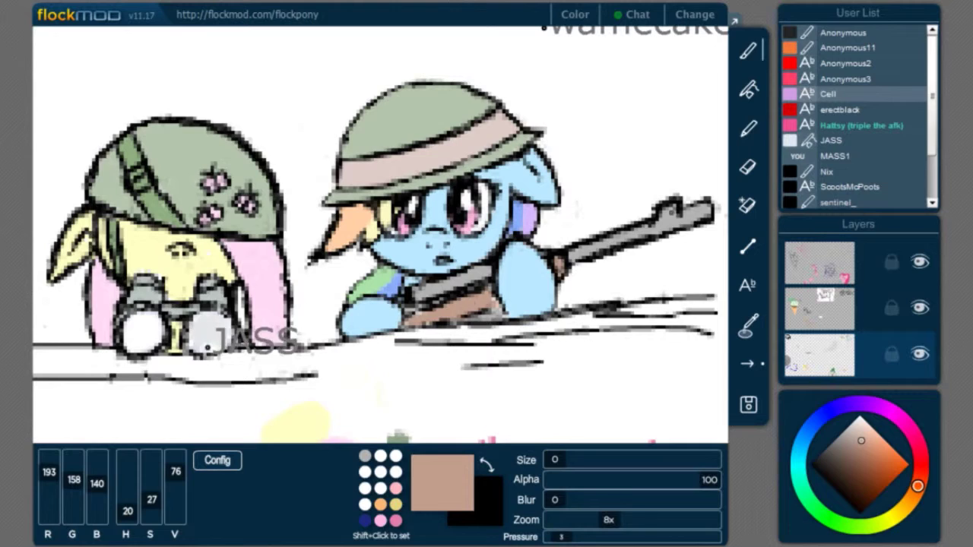
{"action": "key", "text": "e"}
{"action": "key", "text": "x"}
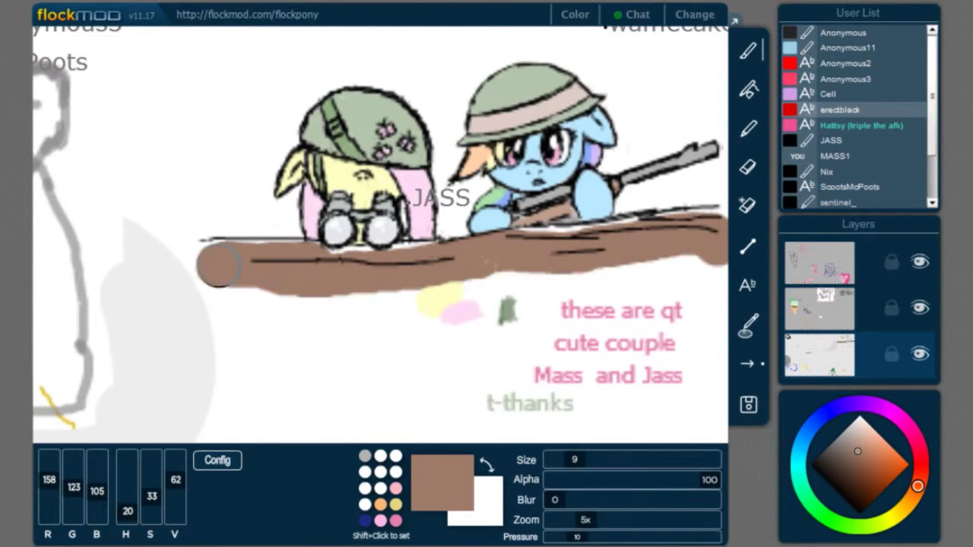
Step: Paint the log under both ponies brown (RGB 158, 123, 105), trim its lower edge and erase the stray colour swatches beneath it
{"action": "key", "text": "e"}
{"action": "mouse_move", "coordinate": [512, 306]}
{"action": "left_mouse_down"}
{"action": "mouse_move", "coordinate": [678, 266]}
{"action": "mouse_move", "coordinate": [680, 303]}
{"action": "mouse_move", "coordinate": [526, 305]}
{"action": "left_mouse_up"}
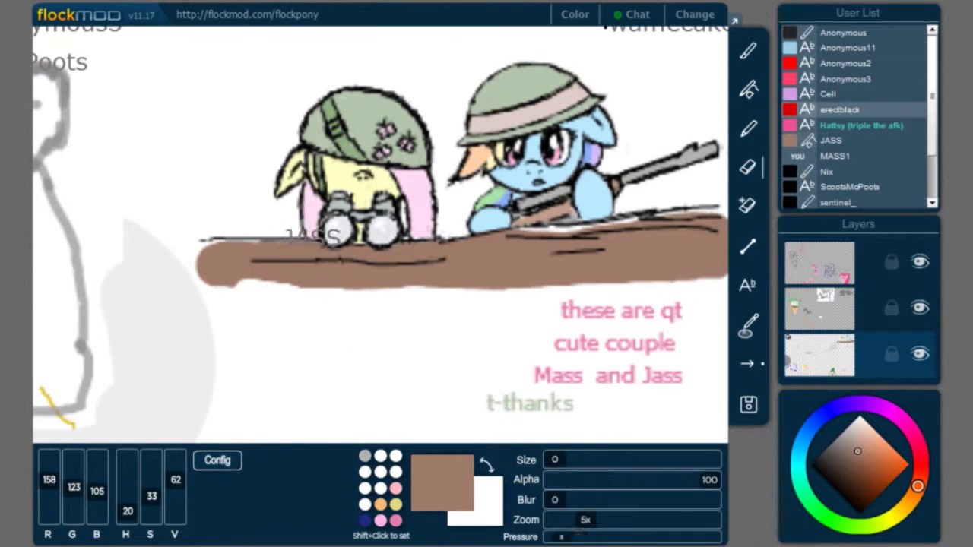
{"action": "key", "text": "b"}
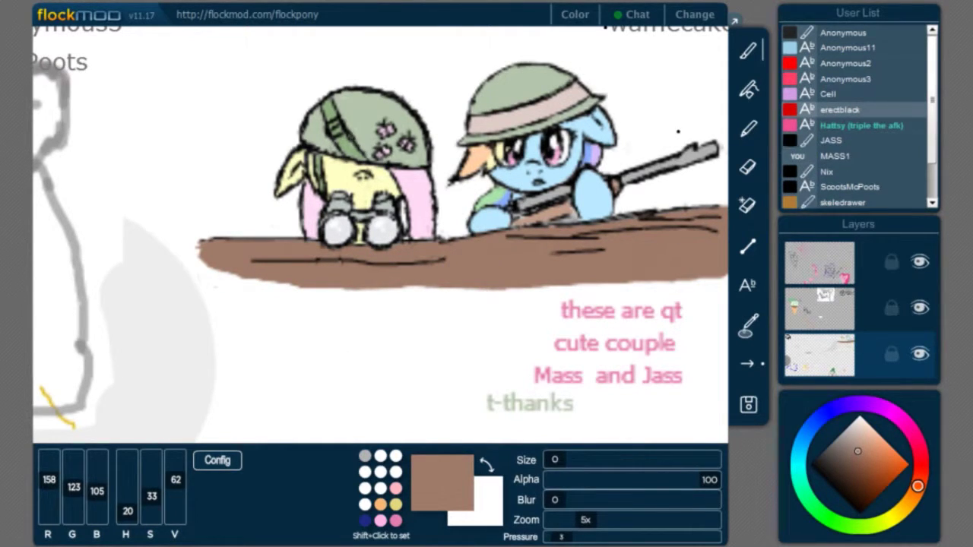
Step: Sketch thin, wavy black smoke lines in the air around both ponies
{"action": "left_click_drag", "start_coordinate": [228, 88], "coordinate": [184, 150]}
{"action": "left_click_drag", "start_coordinate": [586, 519], "coordinate": [594, 519]}
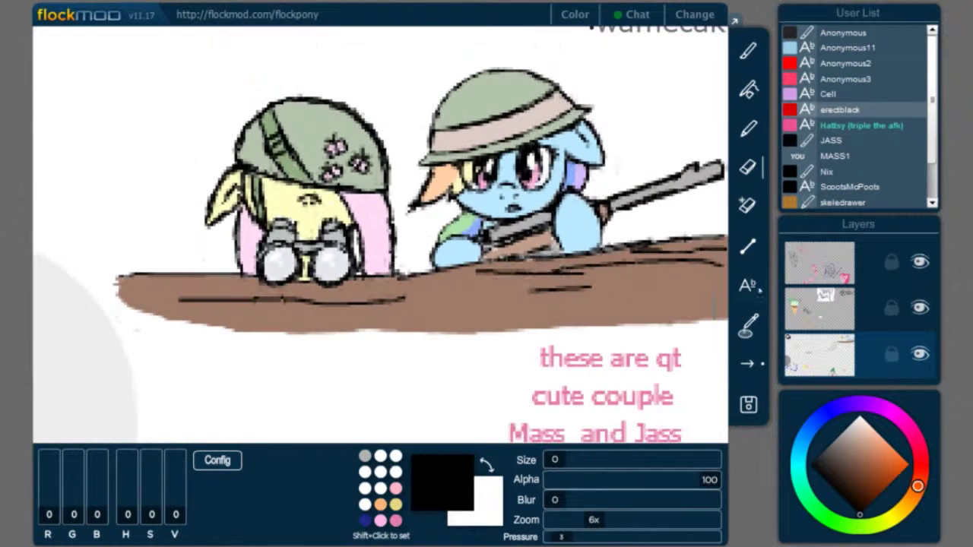
{"action": "key", "text": "t"}
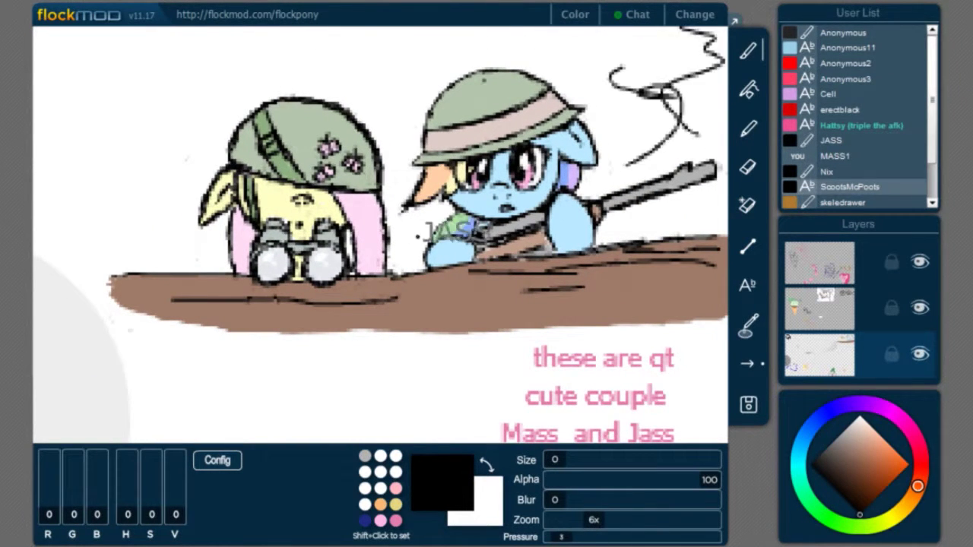
{"action": "scroll", "coordinate": [443, 334], "scroll_direction": "down", "scroll_amount": 3}
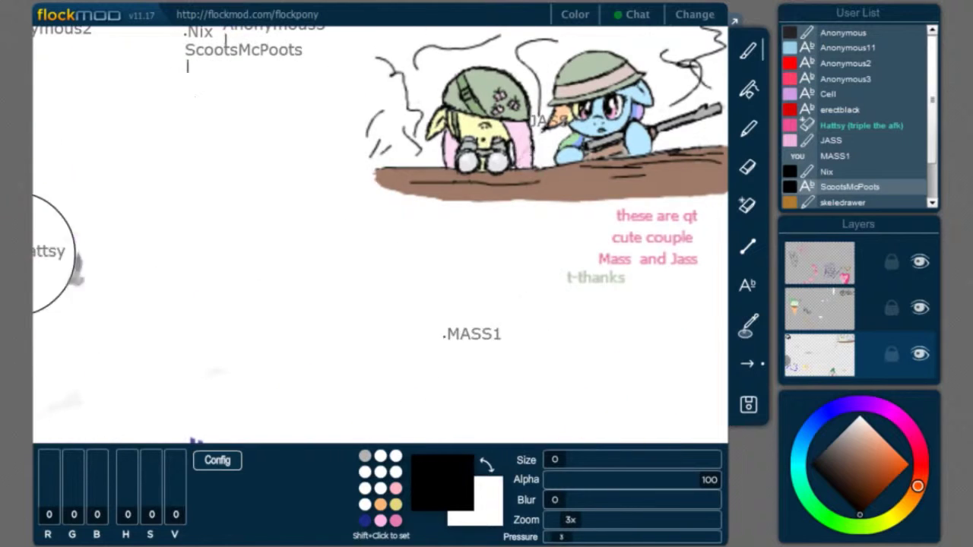
{"action": "left_click_drag", "start_coordinate": [566, 523], "coordinate": [594, 523]}
Step: Paint grey-green bushes (RGB 152, 170, 156) behind the log, between the two ponies and below the rifle barrel
{"action": "left_click", "coordinate": [300, 258], "text": "alt"}
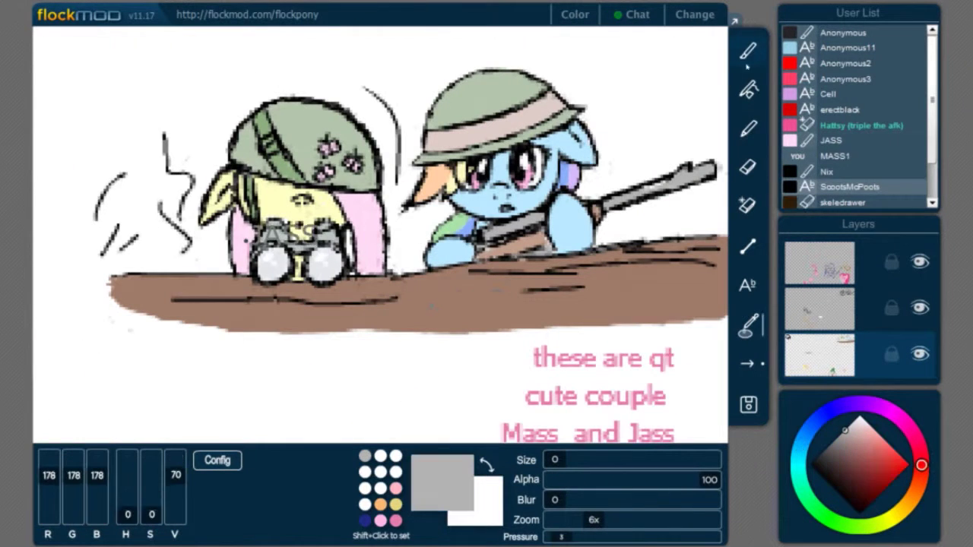
{"action": "left_click", "coordinate": [320, 148], "text": "alt"}
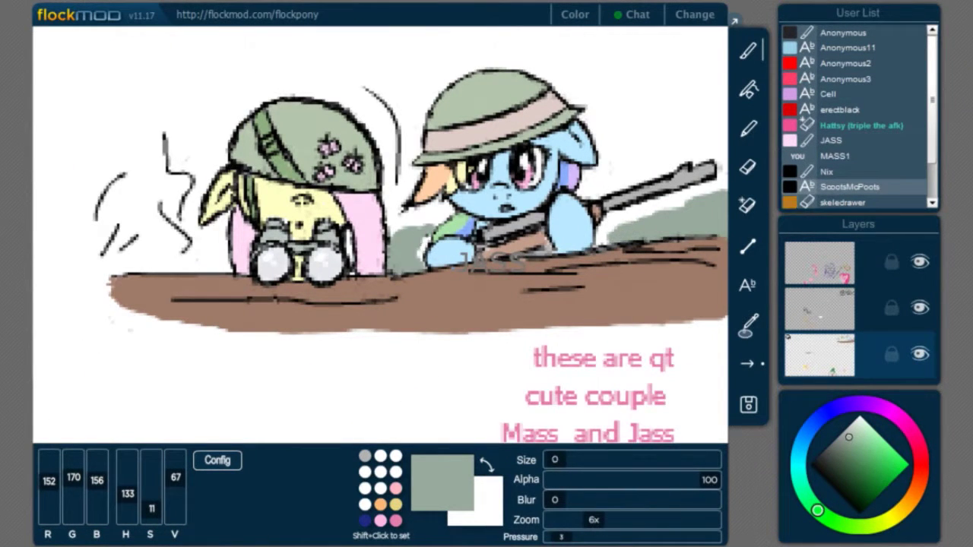
{"action": "scroll", "coordinate": [380, 228], "scroll_direction": "up", "scroll_amount": 2}
{"action": "mouse_move", "coordinate": [261, 230]}
{"action": "left_mouse_down"}
{"action": "mouse_move", "coordinate": [418, 320]}
{"action": "mouse_move", "coordinate": [297, 304]}
{"action": "left_mouse_up"}
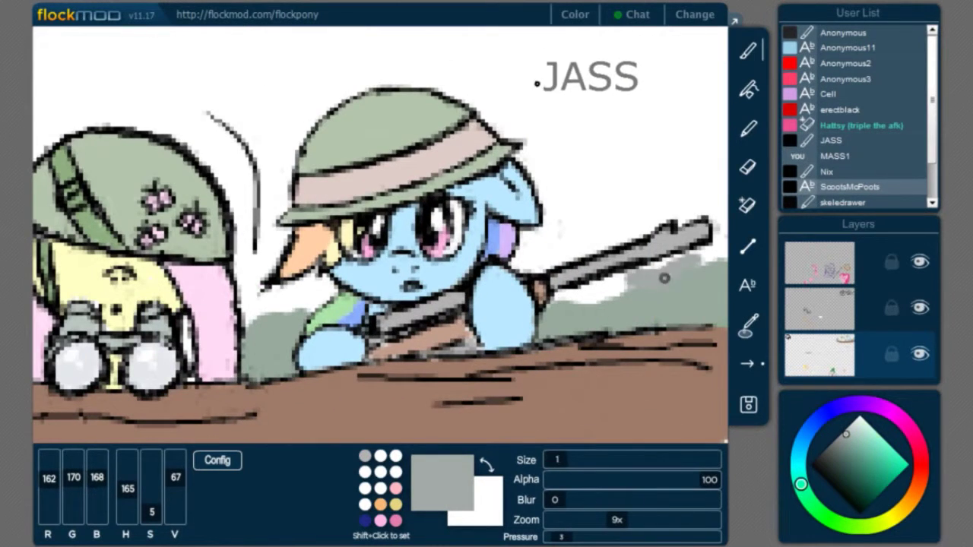
{"action": "left_click", "coordinate": [662, 272], "text": "alt"}
{"action": "left_click_drag", "start_coordinate": [662, 272], "coordinate": [600, 289]}
{"action": "left_click", "coordinate": [654, 263], "text": "alt"}
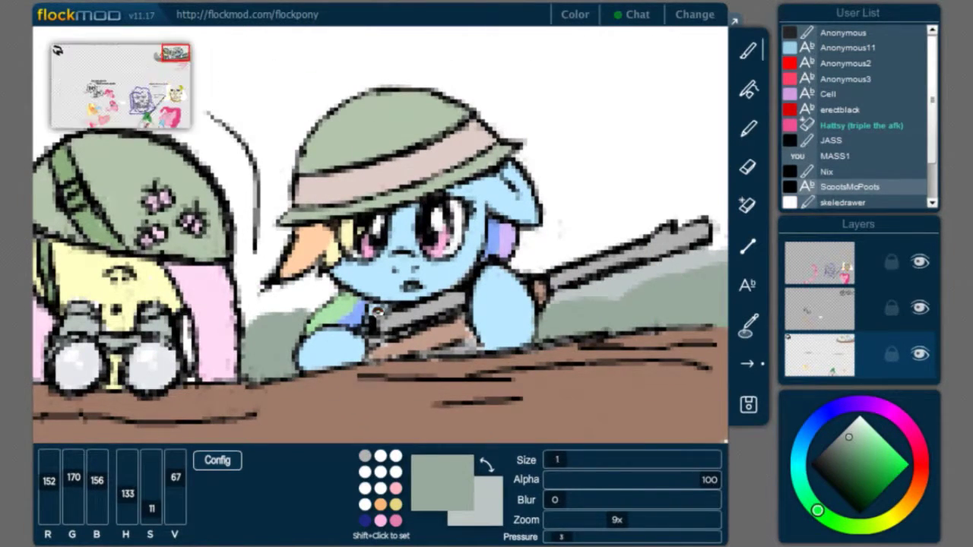
Step: Add pale grey distant bushes (RGB 188, 198, 196) behind the first ones and a tall grey-green bush at the log's left end
{"action": "key", "text": "x"}
{"action": "mouse_move", "coordinate": [334, 300]}
{"action": "left_mouse_down"}
{"action": "mouse_move", "coordinate": [284, 320]}
{"action": "mouse_move", "coordinate": [276, 280]}
{"action": "mouse_move", "coordinate": [530, 251]}
{"action": "left_mouse_up"}
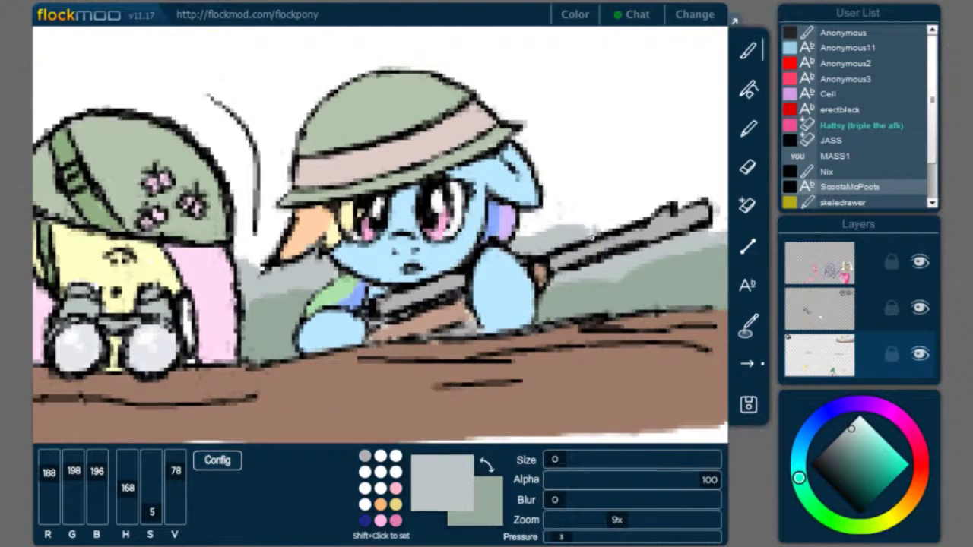
{"action": "key", "text": "x"}
{"action": "left_click", "coordinate": [582, 520]}
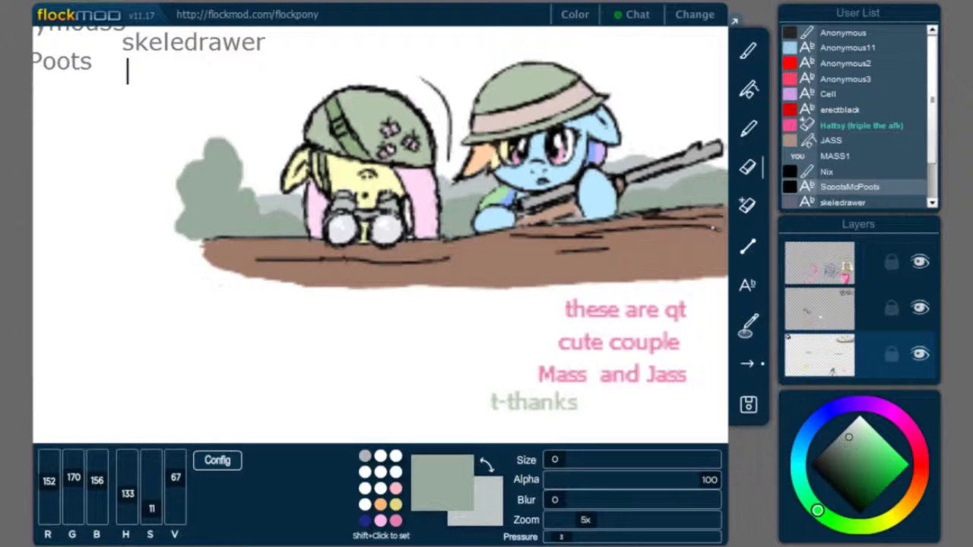
Step: Replace the log's long bark lines with short black dashes and small knots on the middle layer, checking the chat in between
{"action": "key", "text": "x"}
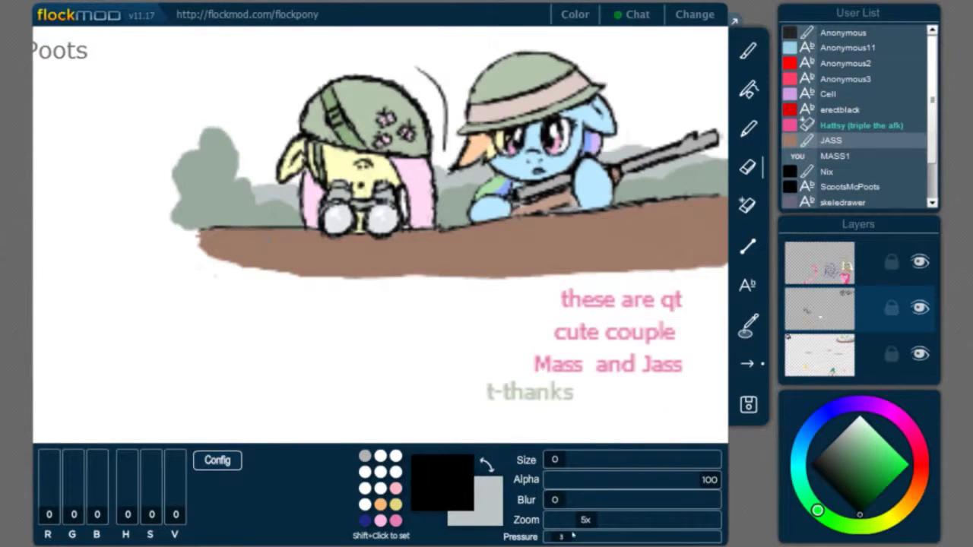
{"action": "scroll", "coordinate": [578, 520], "scroll_direction": "down", "scroll_amount": 2}
{"action": "left_click", "coordinate": [633, 14]}
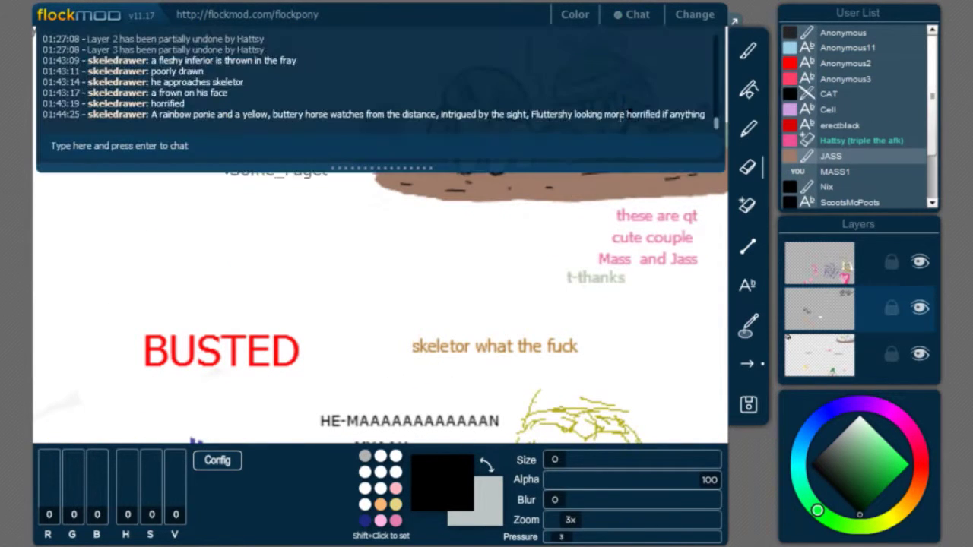
{"action": "scroll", "coordinate": [578, 520], "scroll_direction": "up", "scroll_amount": 5}
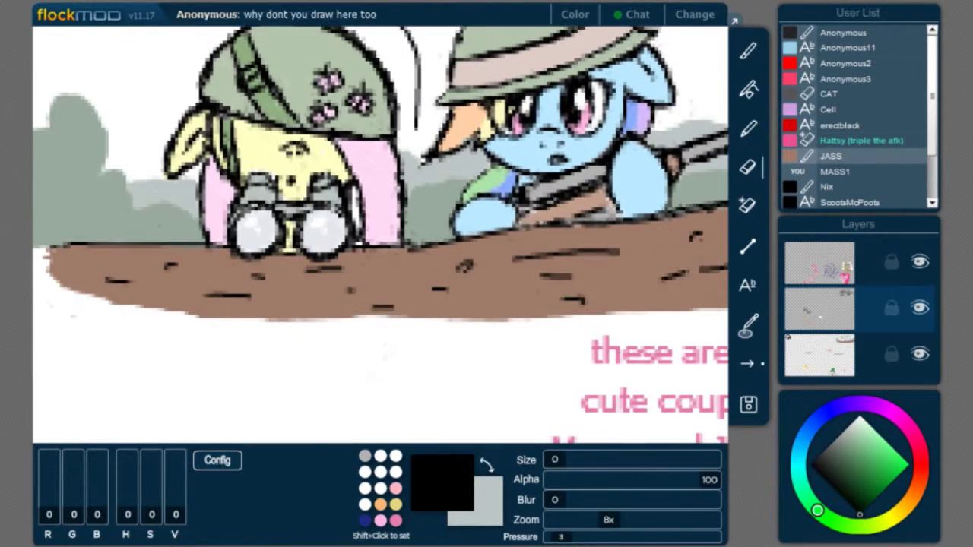
{"action": "key", "text": "Return"}
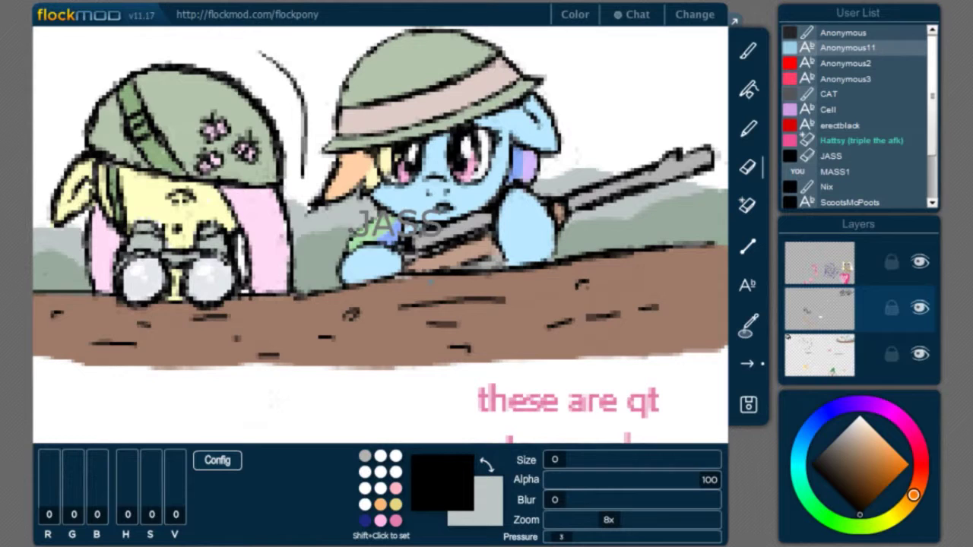
Step: Sample the log's brown and touch up its upper edge beneath the rifle-holding pony on the lowest layer
{"action": "left_click", "coordinate": [448, 272], "text": "alt"}
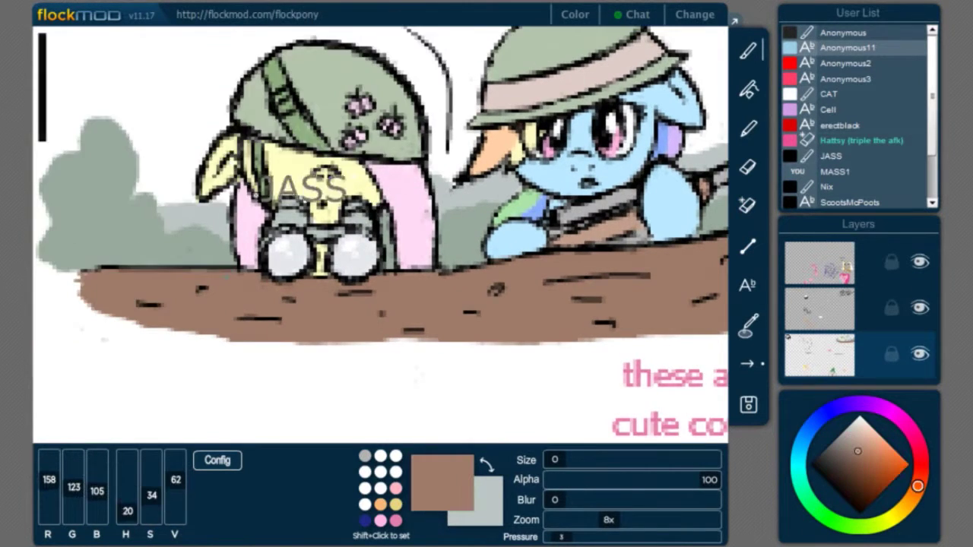
{"action": "left_click", "coordinate": [569, 518]}
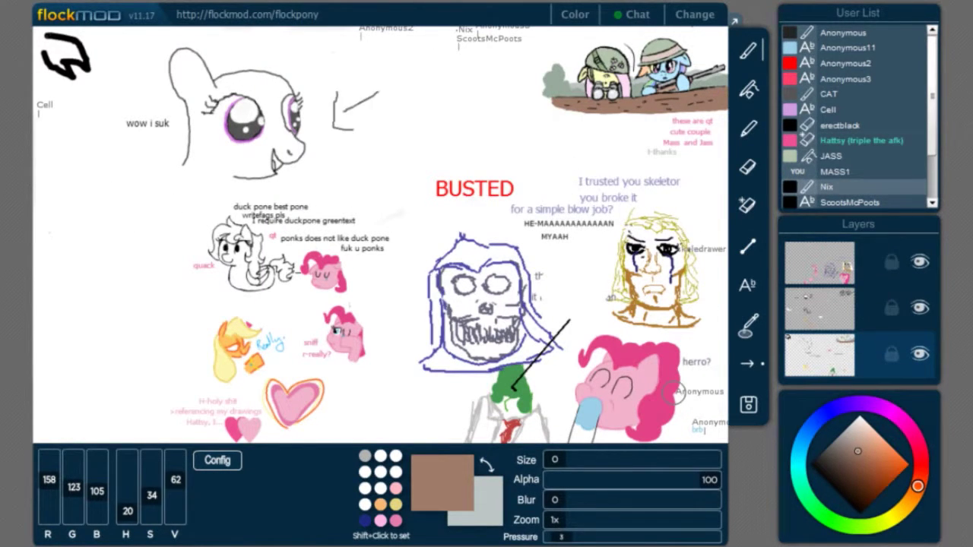
{"action": "scroll", "coordinate": [669, 320], "scroll_direction": "up", "scroll_amount": 4}
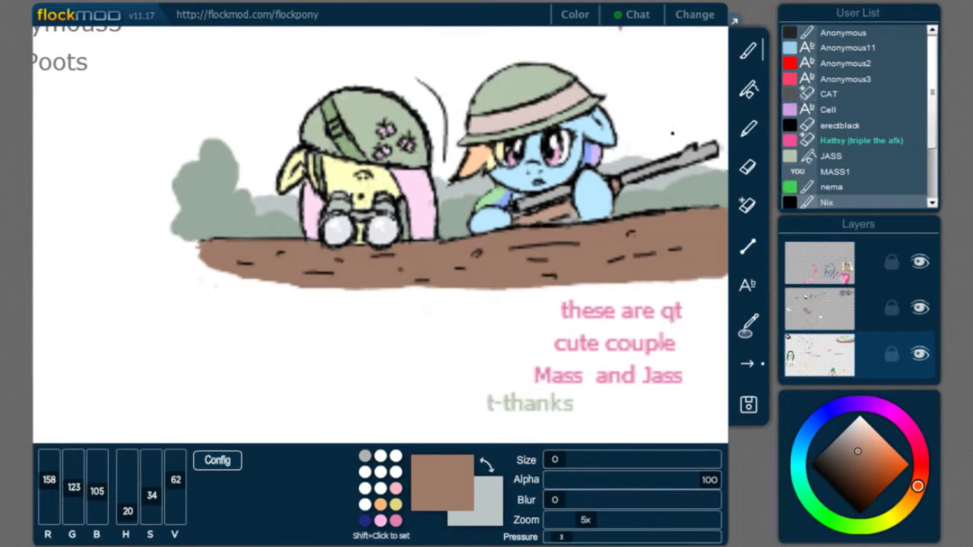